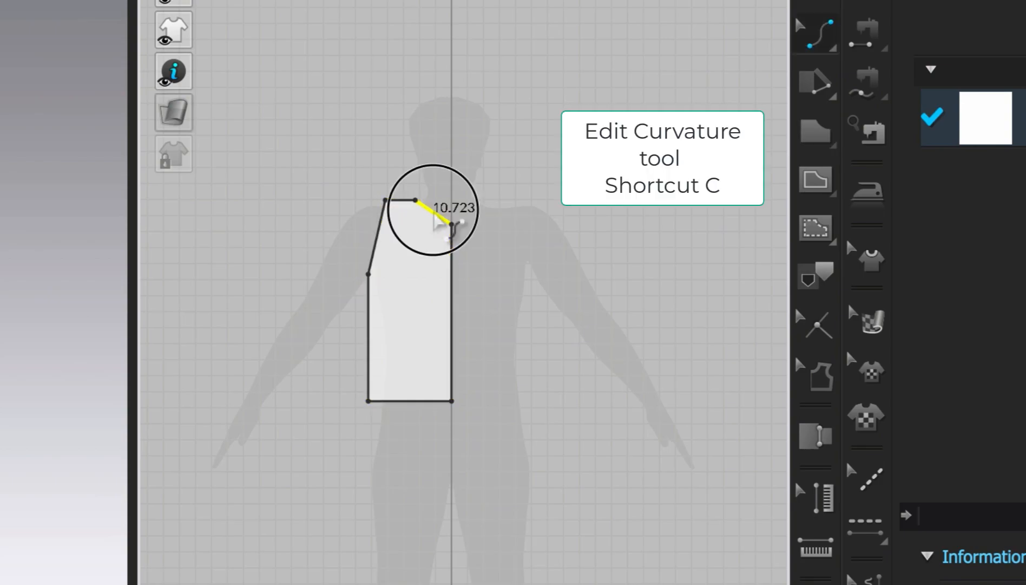
- Curve the armhole of the half bodice and place a symmetric copy with sewing beside it
{"action": "left_click_drag", "start_coordinate": [376, 255], "coordinate": [385, 263]}
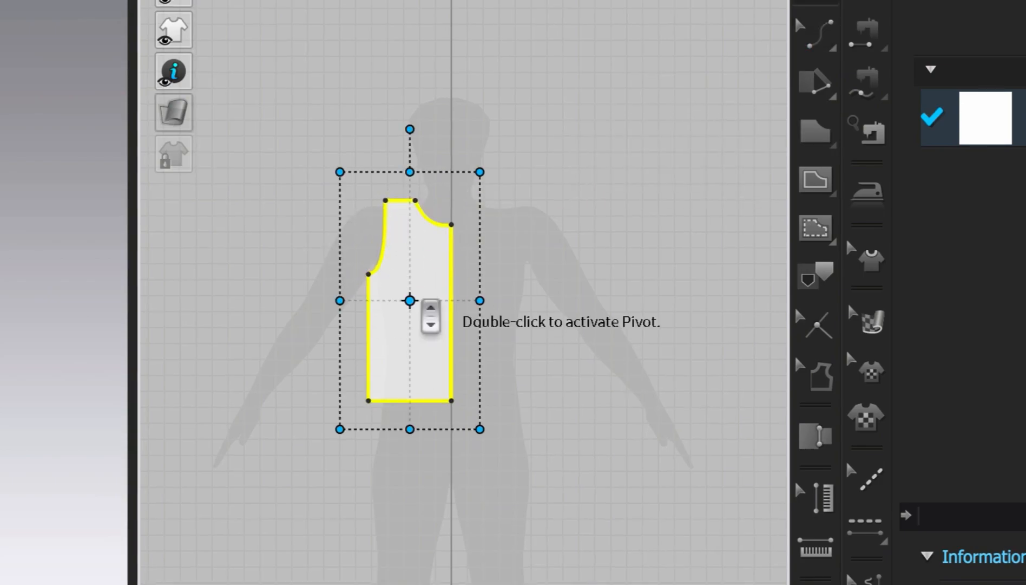
{"action": "right_click", "coordinate": [421, 298]}
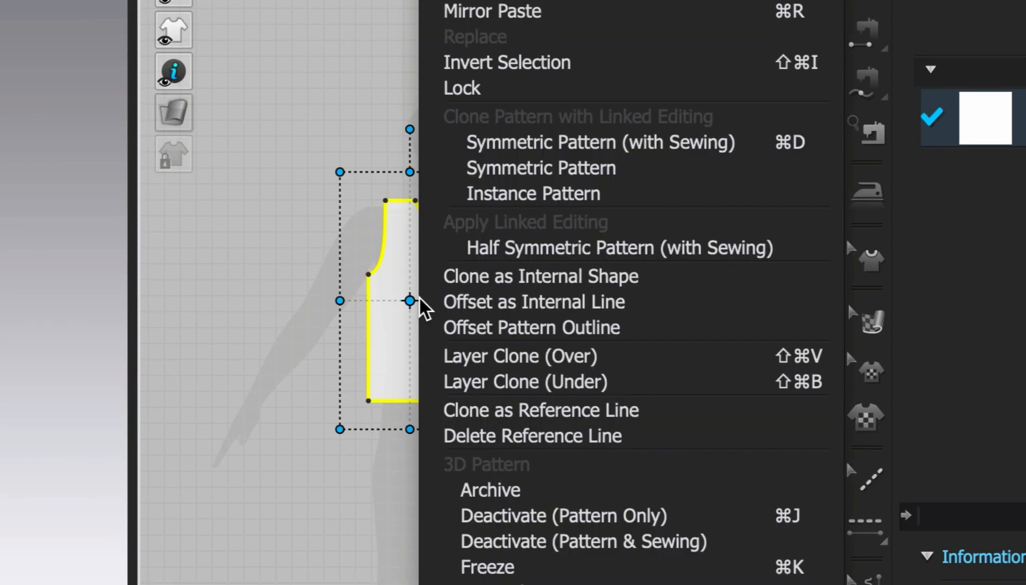
{"action": "left_click", "coordinate": [502, 143]}
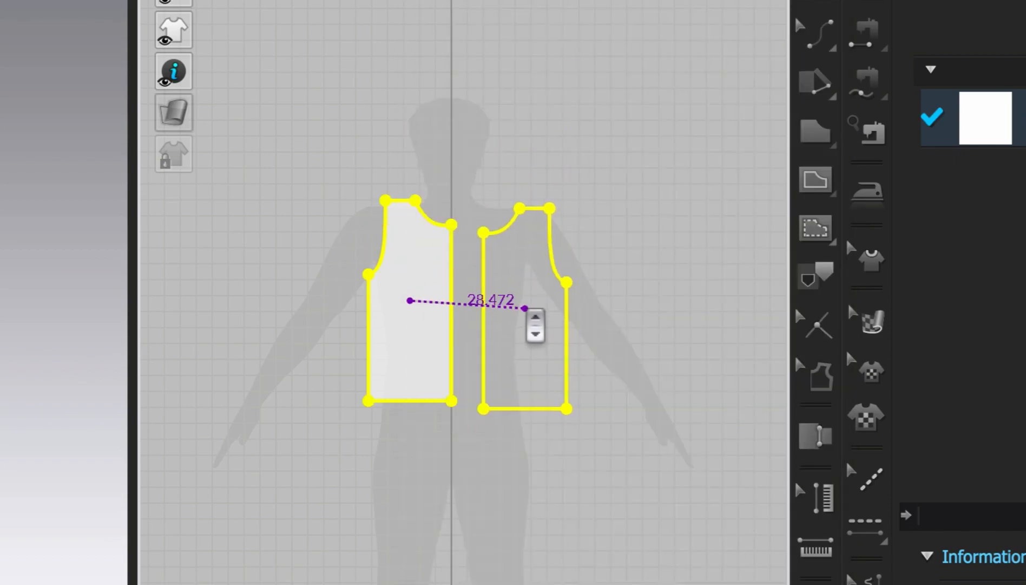
{"action": "left_click", "coordinate": [510, 300]}
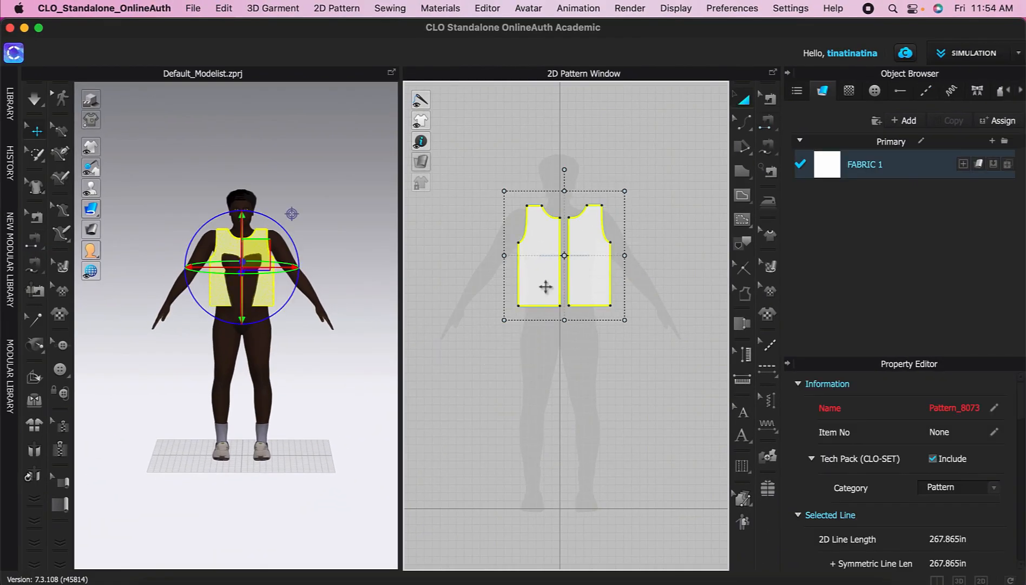
- Copy both front bodice pieces and paste the duplicate pair slightly below the originals for the back
{"action": "right_click", "coordinate": [410, 346]}
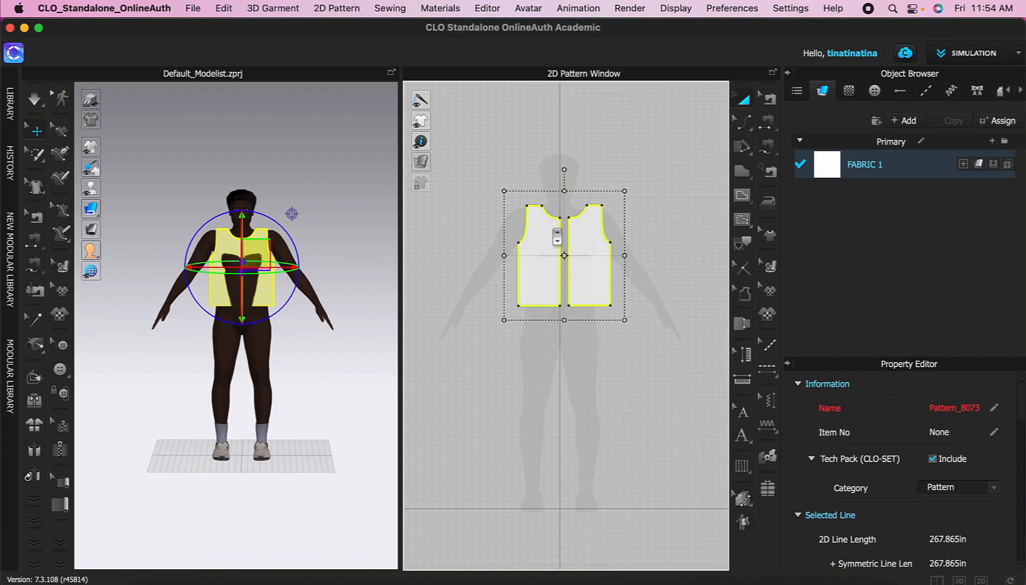
{"action": "right_click", "coordinate": [544, 255]}
{"action": "left_click", "coordinate": [611, 111]}
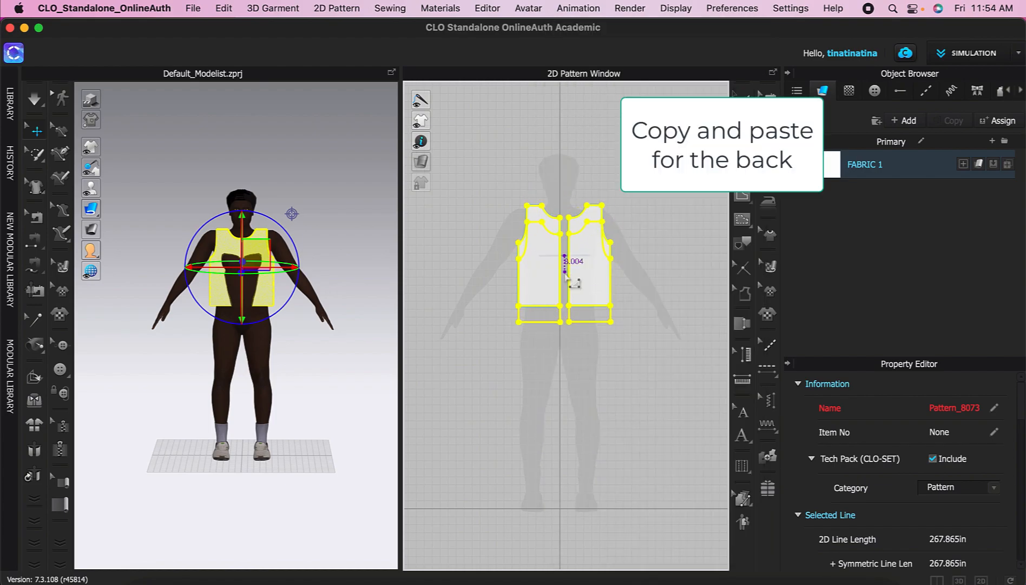
{"action": "left_click", "coordinate": [566, 277]}
- Position the two back bodice pieces behind the avatar in 3D and flip them horizontally
{"action": "right_click_drag", "start_coordinate": [385, 362], "coordinate": [309, 378]}
{"action": "left_click", "coordinate": [529, 297]}
{"action": "left_click", "coordinate": [602, 300], "text": "shift"}
{"action": "right_click_drag", "start_coordinate": [258, 283], "coordinate": [229, 290]}
{"action": "left_click_drag", "start_coordinate": [247, 288], "coordinate": [249, 272]}
{"action": "right_click", "coordinate": [249, 277]}
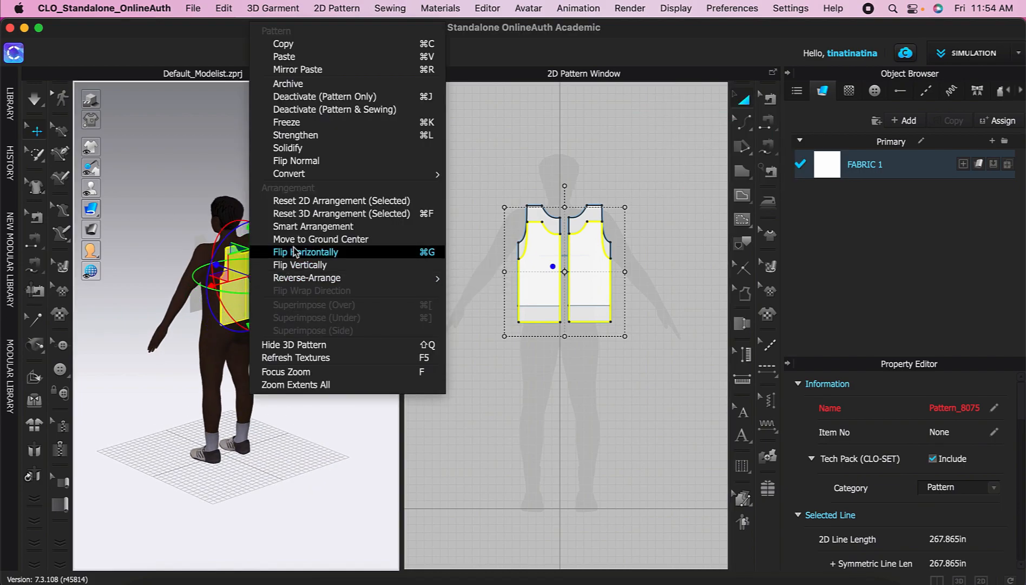
{"action": "left_click", "coordinate": [294, 252]}
- Move the pair of back bodice pieces in the 2D pattern window so they sit beside the front pair
{"action": "right_click_drag", "start_coordinate": [220, 349], "coordinate": [288, 361]}
{"action": "right_click", "coordinate": [287, 363]}
{"action": "left_click", "coordinate": [311, 395]}
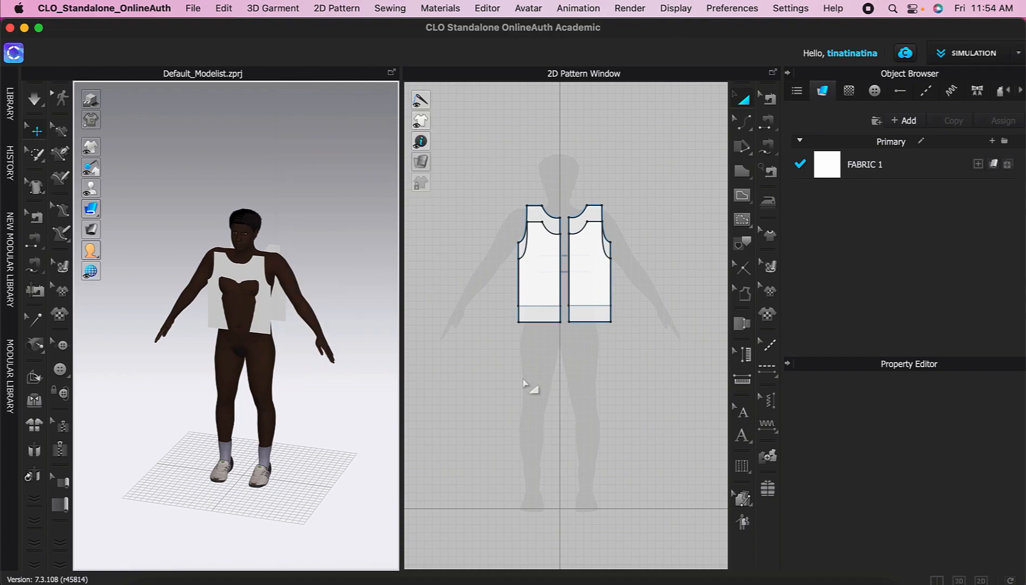
{"action": "left_click", "coordinate": [544, 301]}
{"action": "left_click_drag", "start_coordinate": [586, 278], "coordinate": [692, 252], "text": "shift"}
- Sew the side and shoulder seams between the front and back bodice with Segment Sewing and simulate the drape
{"action": "key", "text": "n"}
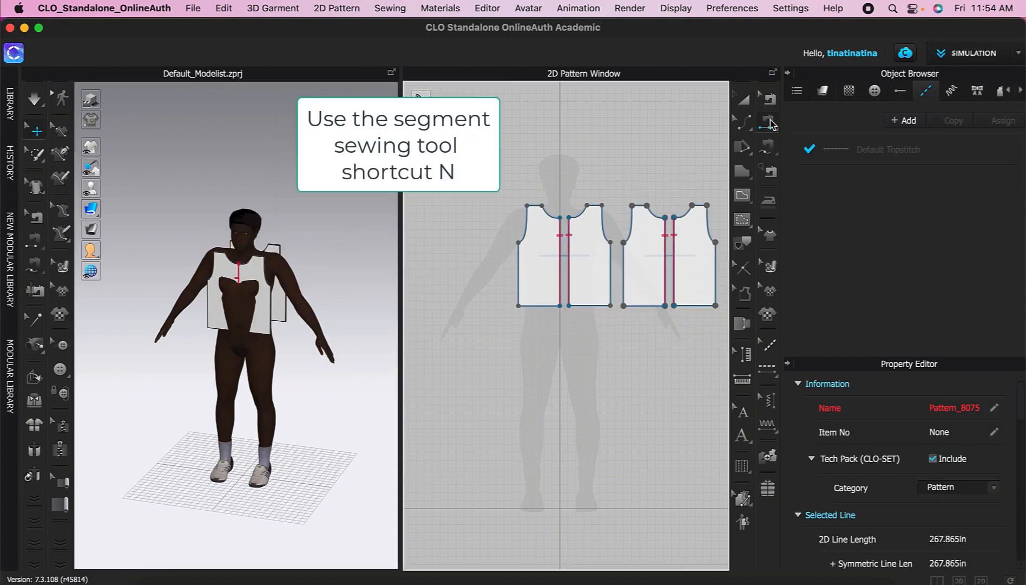
{"action": "left_click", "coordinate": [623, 262]}
{"action": "left_click", "coordinate": [609, 260]}
{"action": "left_click", "coordinate": [598, 206]}
{"action": "left_click", "coordinate": [629, 209]}
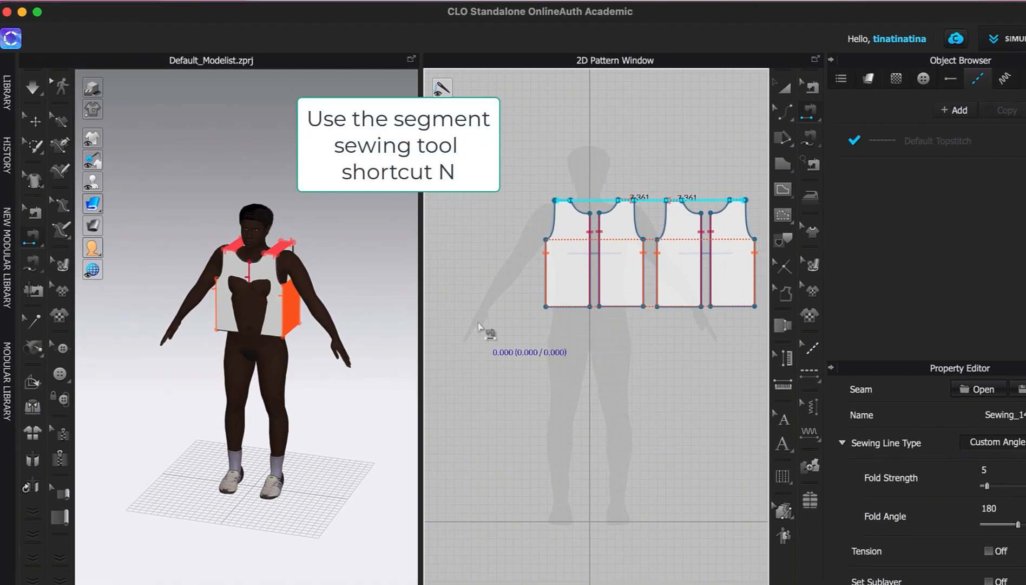
{"action": "key", "text": "space"}
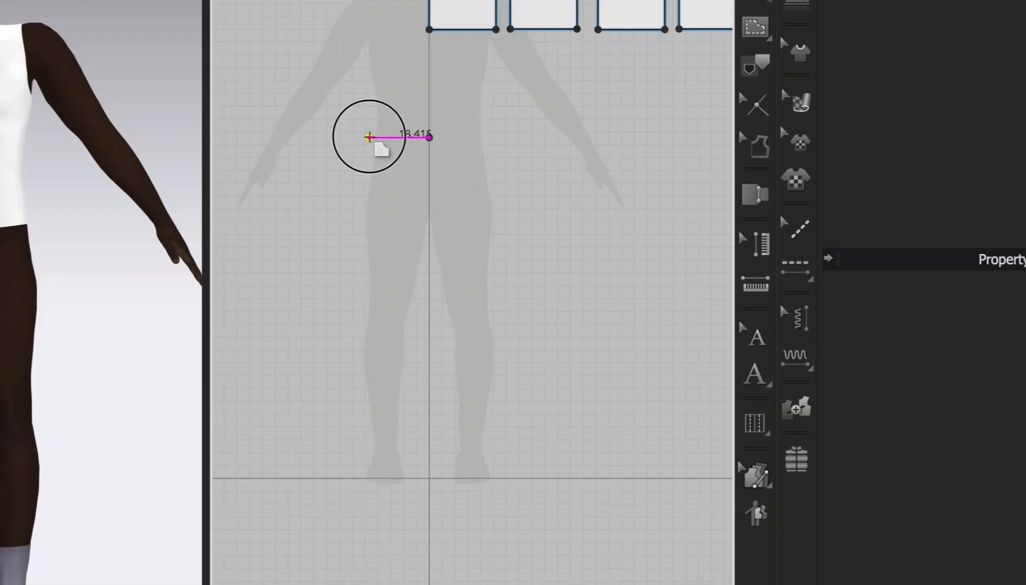
- Draw a half trouser front with a waist about 18.4 in, outseam 74.9 in, hem 18.6 in and inseam 71.9 in
{"action": "left_click", "coordinate": [369, 137]}
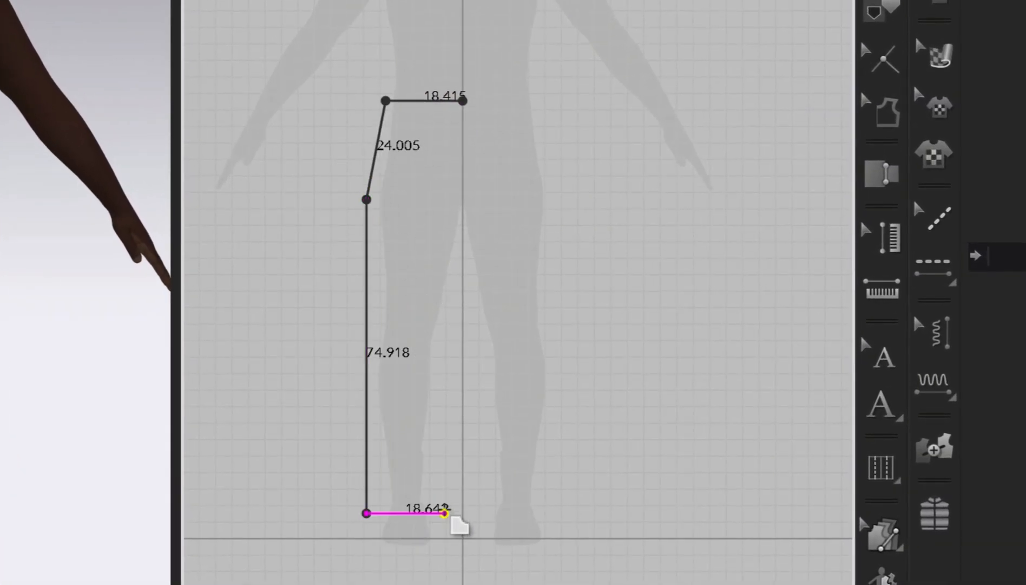
{"action": "left_click", "coordinate": [444, 512]}
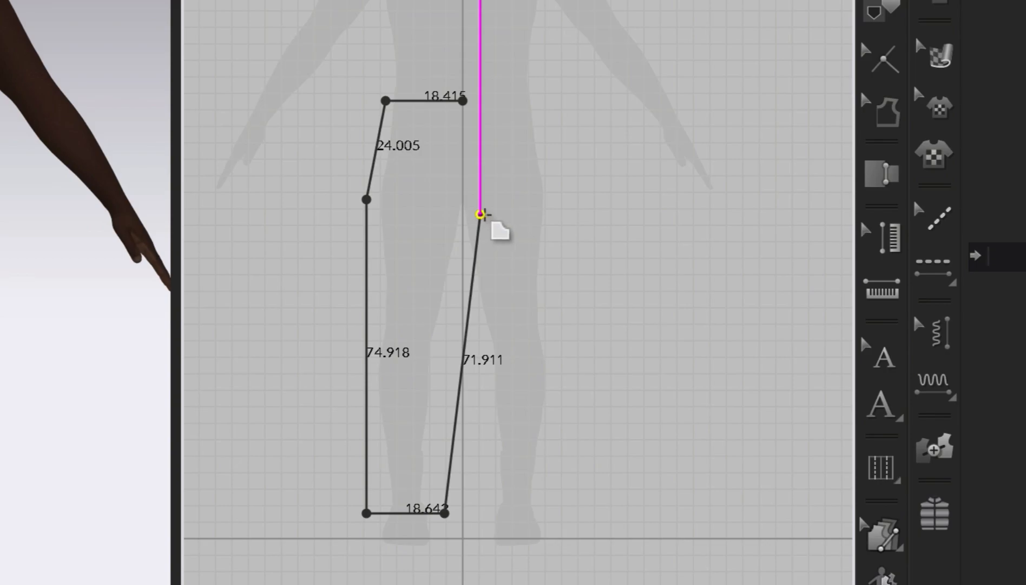
{"action": "left_click", "coordinate": [480, 214]}
{"action": "left_click", "coordinate": [462, 101]}
- Curve the crotch edge of the trouser piece inward and adjust its waist, crotch and inner hem points
{"action": "left_click_drag", "start_coordinate": [472, 172], "coordinate": [462, 177]}
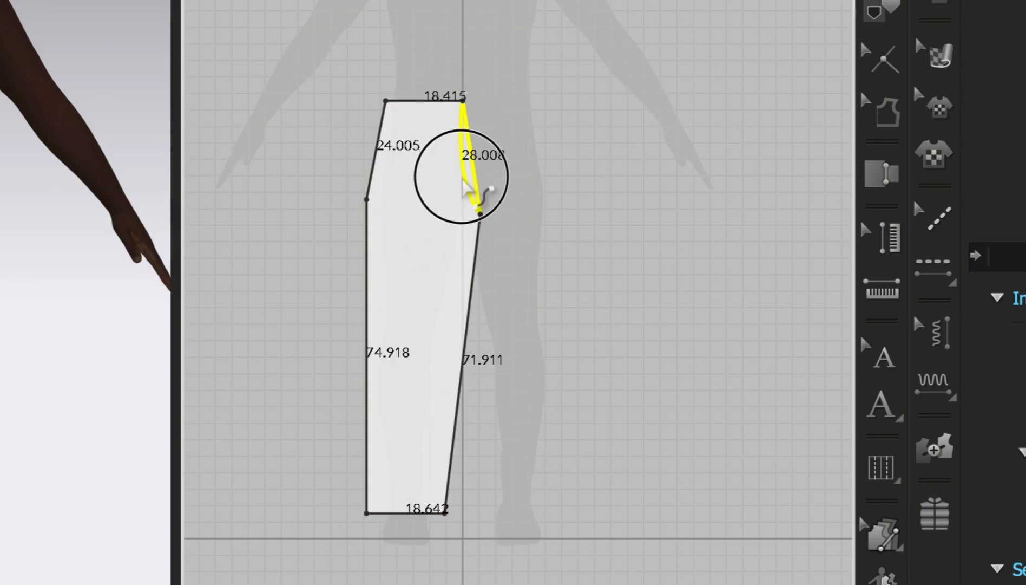
{"action": "left_click_drag", "start_coordinate": [463, 101], "coordinate": [453, 103]}
{"action": "left_click_drag", "start_coordinate": [481, 214], "coordinate": [485, 206]}
{"action": "left_click_drag", "start_coordinate": [444, 513], "coordinate": [445, 513]}
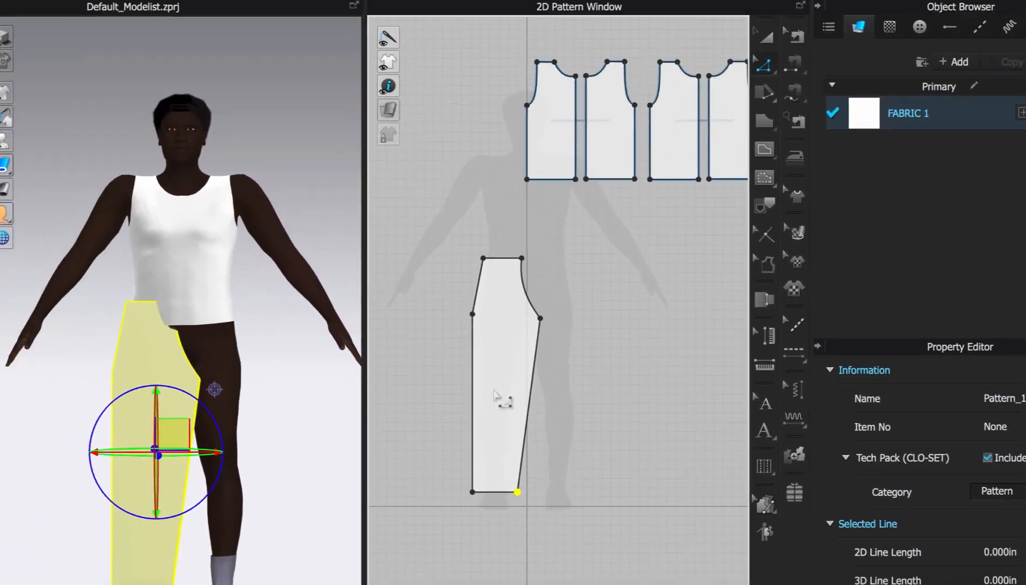
- Create a symmetric copy with sewing of the trouser front and place it beside the original
{"action": "left_click", "coordinate": [741, 101]}
{"action": "scroll", "coordinate": [534, 305], "scroll_direction": "down", "scroll_amount": 1}
{"action": "right_click", "coordinate": [531, 310]}
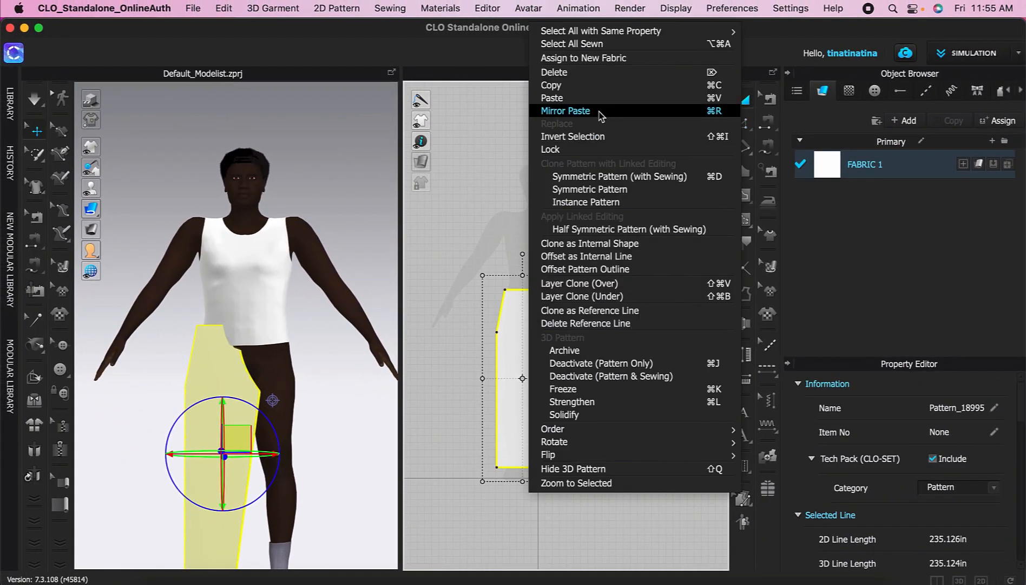
{"action": "left_click", "coordinate": [607, 176]}
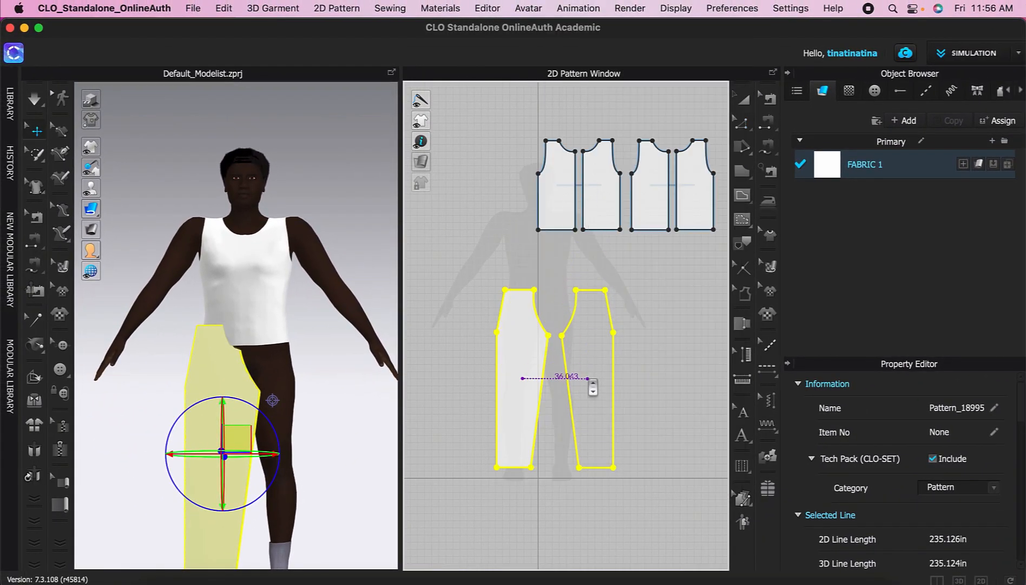
{"action": "left_click", "coordinate": [587, 382]}
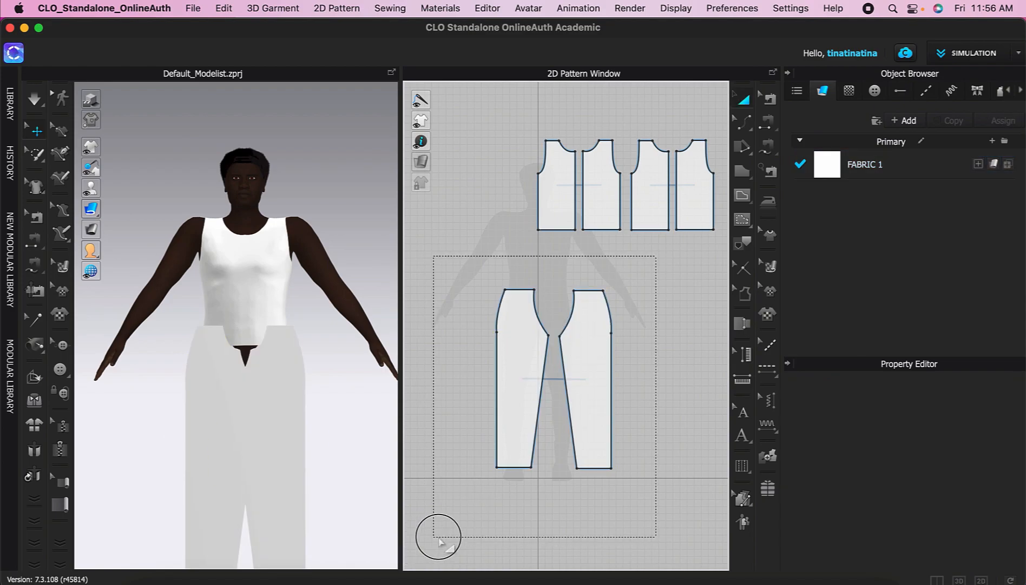
- Copy both trouser fronts and mirror paste them about 73 in to the right for the back
{"action": "left_click_drag", "start_coordinate": [438, 537], "coordinate": [438, 537]}
{"action": "right_click", "coordinate": [548, 359]}
{"action": "left_click", "coordinate": [611, 88]}
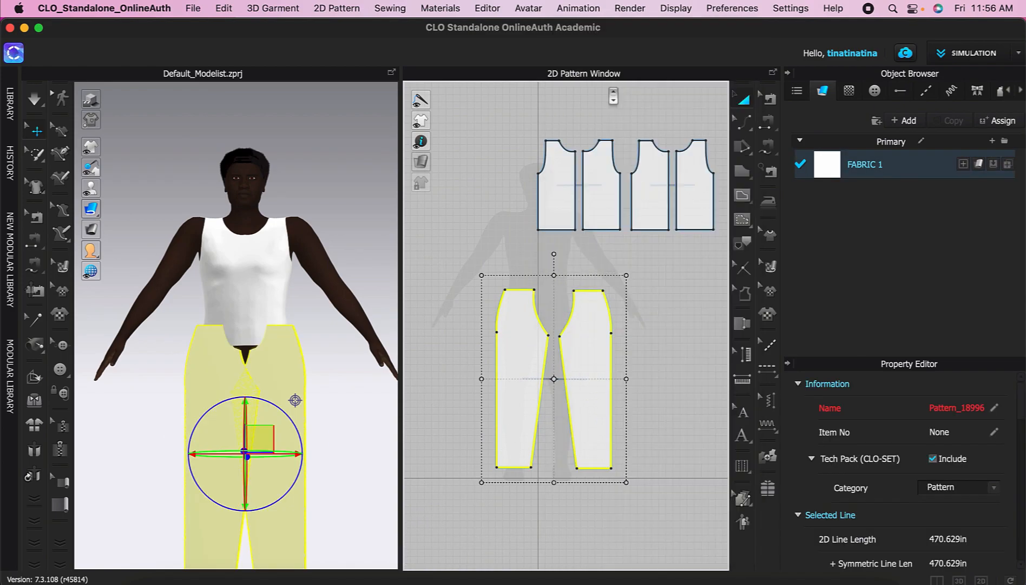
{"action": "right_click", "coordinate": [651, 352]}
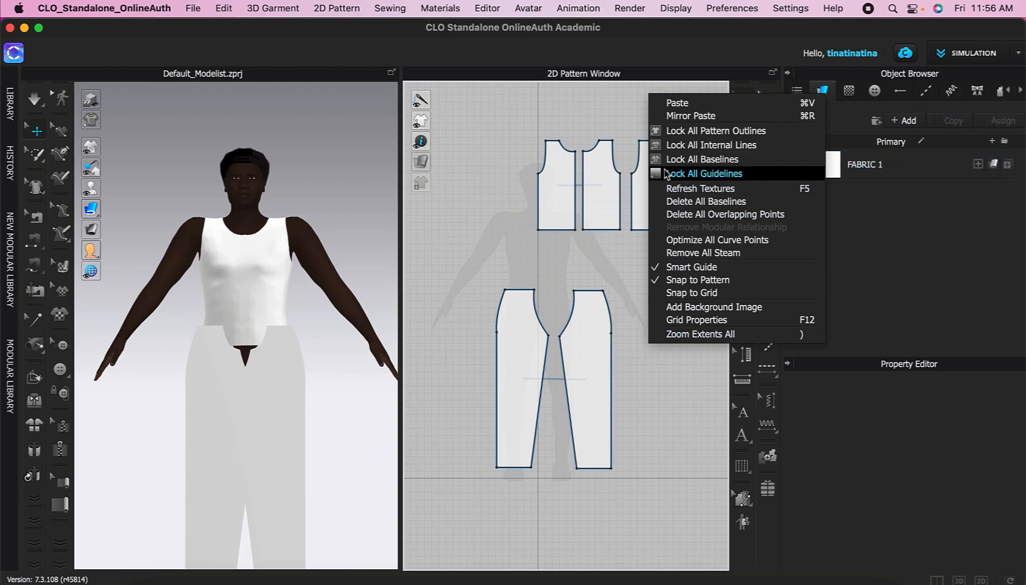
{"action": "left_click", "coordinate": [686, 115]}
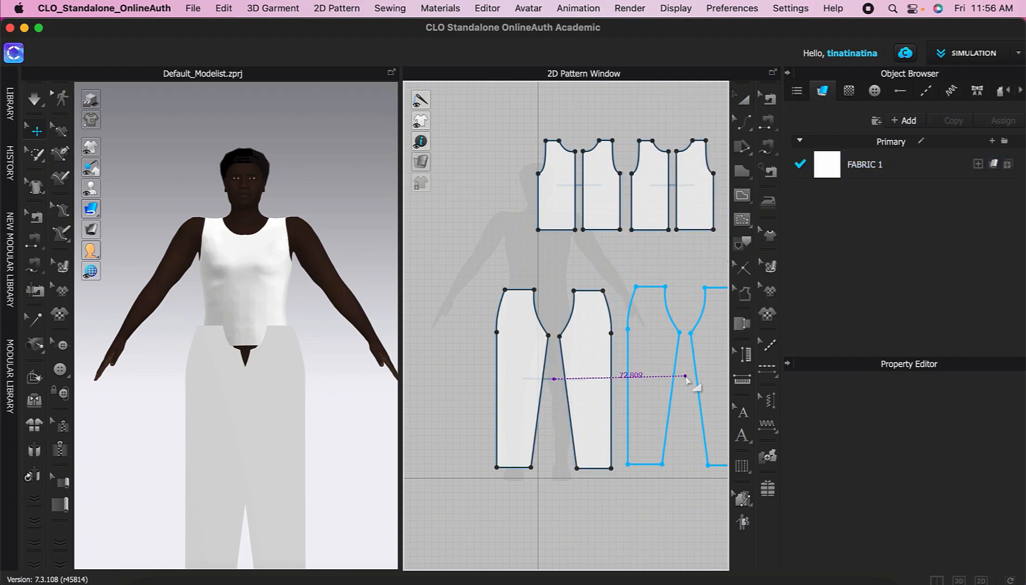
{"action": "left_click", "coordinate": [687, 396]}
- Extend the crotch points of the back trouser pieces inward and deepen their crotch curve
{"action": "middle_click_drag", "start_coordinate": [690, 399], "coordinate": [605, 388]}
{"action": "left_click", "coordinate": [750, 124]}
{"action": "left_click", "coordinate": [614, 335]}
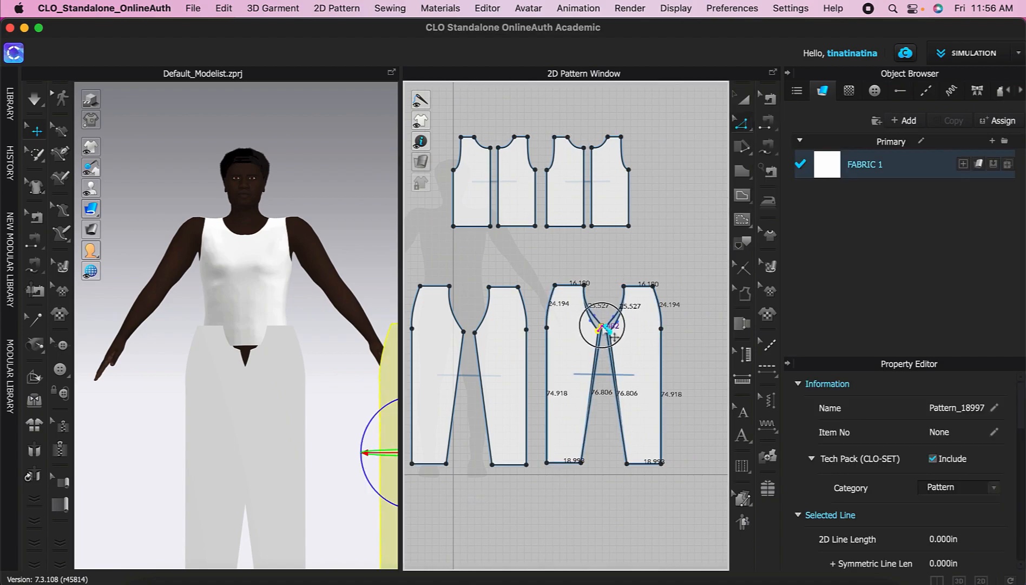
{"action": "key", "text": "c"}
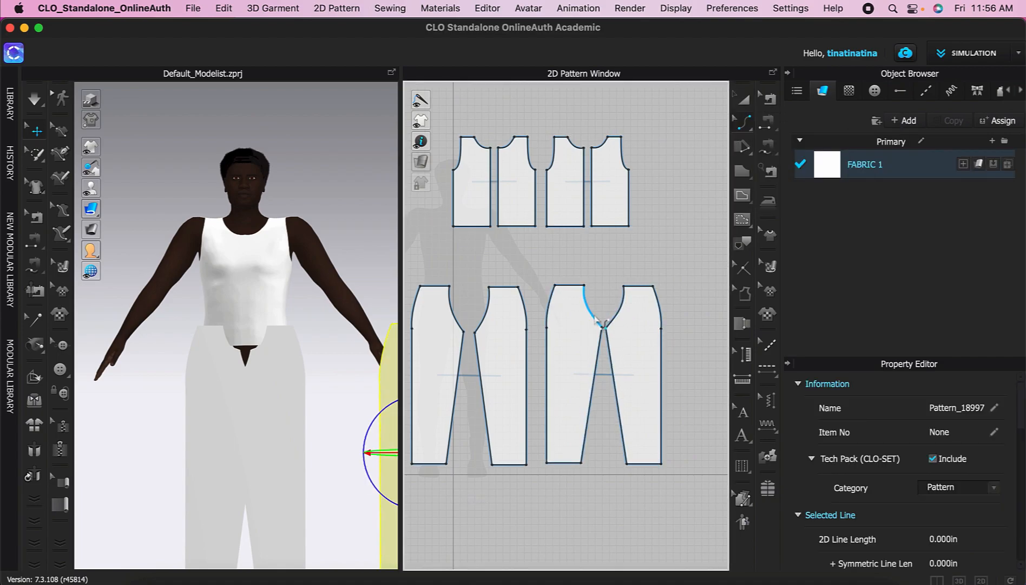
- Select both back trouser pieces and move them behind the avatar in 3D, aligned with the legs
{"action": "left_click", "coordinate": [743, 99]}
{"action": "left_click", "coordinate": [591, 389]}
{"action": "left_click", "coordinate": [636, 379], "text": "shift"}
{"action": "left_click", "coordinate": [762, 99]}
{"action": "left_click", "coordinate": [743, 99]}
{"action": "right_click_drag", "start_coordinate": [163, 411], "coordinate": [294, 410]}
{"action": "scroll", "coordinate": [222, 451], "scroll_direction": "down", "scroll_amount": 2}
{"action": "left_click_drag", "start_coordinate": [235, 458], "coordinate": [398, 461]}
{"action": "middle_click_drag", "start_coordinate": [363, 460], "coordinate": [249, 420]}
{"action": "mouse_move", "coordinate": [318, 453]}
{"action": "left_mouse_down"}
{"action": "mouse_move", "coordinate": [329, 462]}
{"action": "mouse_move", "coordinate": [320, 460]}
{"action": "left_mouse_up"}
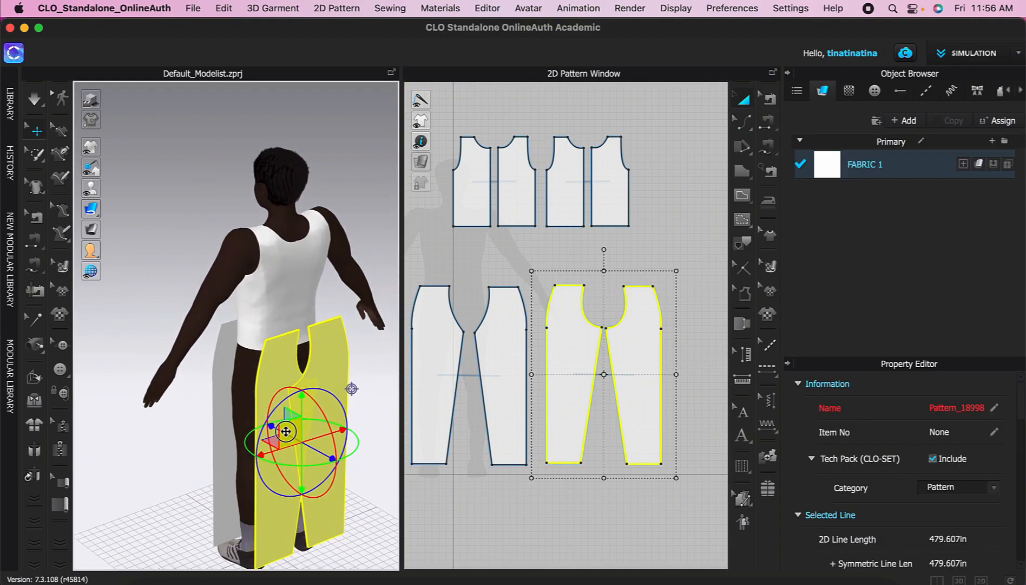
- Flip both back trouser pieces horizontally behind the avatar
{"action": "left_click", "coordinate": [366, 470]}
{"action": "left_click", "coordinate": [339, 435]}
{"action": "left_click", "coordinate": [277, 449]}
{"action": "left_click", "coordinate": [339, 433]}
{"action": "left_click", "coordinate": [266, 456], "text": "shift"}
{"action": "right_click", "coordinate": [266, 456]}
{"action": "left_click", "coordinate": [318, 312]}
{"action": "right_click_drag", "start_coordinate": [267, 490], "coordinate": [366, 485]}
- Sew the crotch seams of the two back trouser pieces together with Segment Sewing
{"action": "left_click", "coordinate": [567, 510]}
{"action": "key", "text": "n"}
{"action": "left_click", "coordinate": [626, 309]}
{"action": "left_click", "coordinate": [581, 310]}
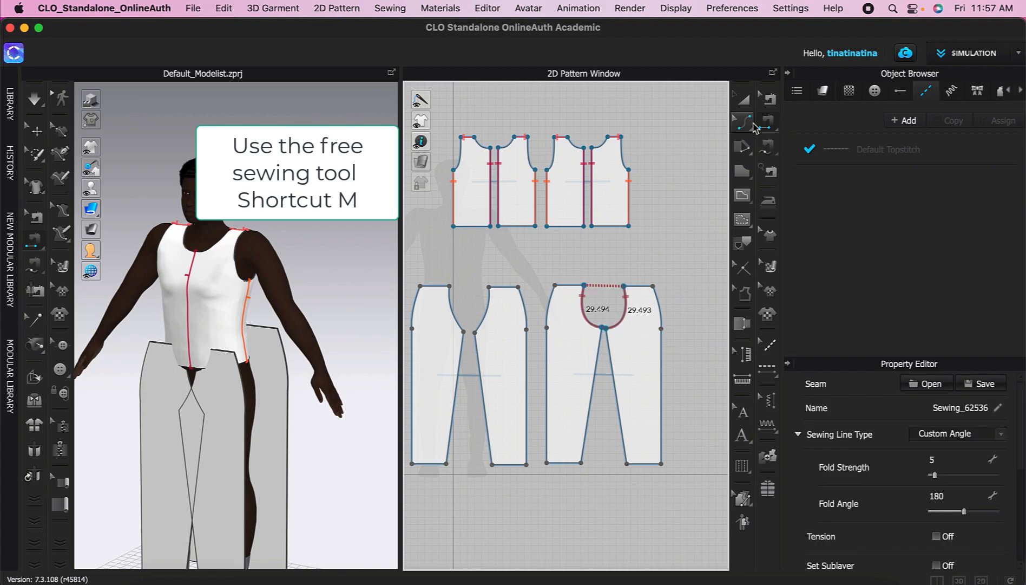
- Join the trouser front and back outseams from waist to hem with Free Sewing and simulate the drape
{"action": "left_click", "coordinate": [653, 286]}
{"action": "left_click", "coordinate": [661, 463]}
{"action": "left_click", "coordinate": [417, 455]}
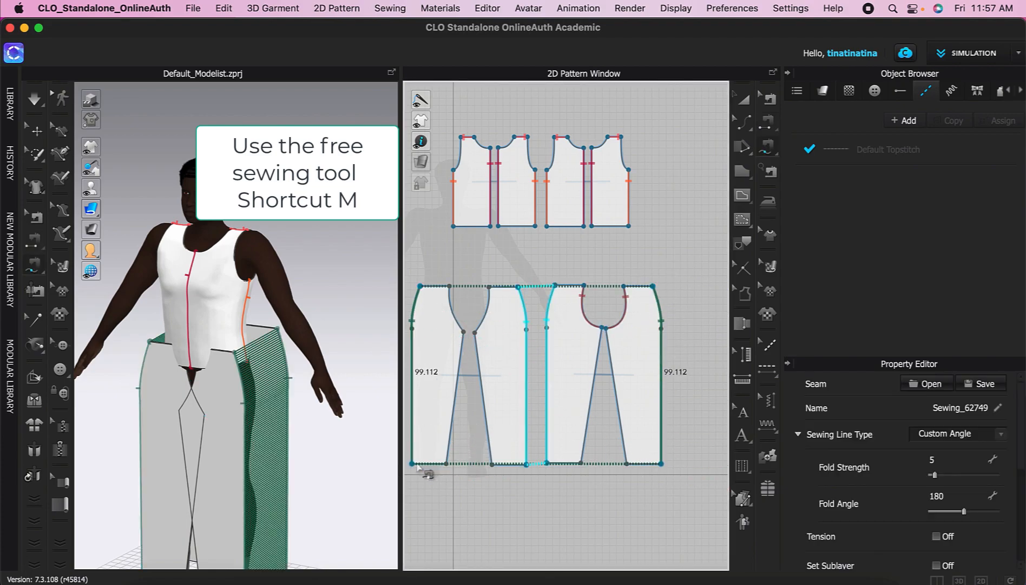
{"action": "key", "text": "space"}
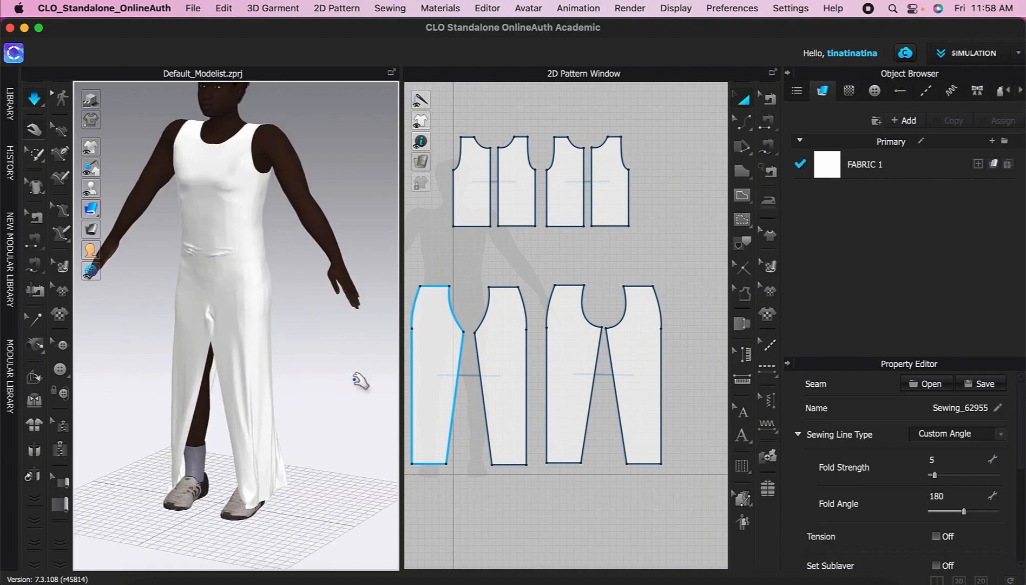
{"action": "left_click", "coordinate": [177, 471]}
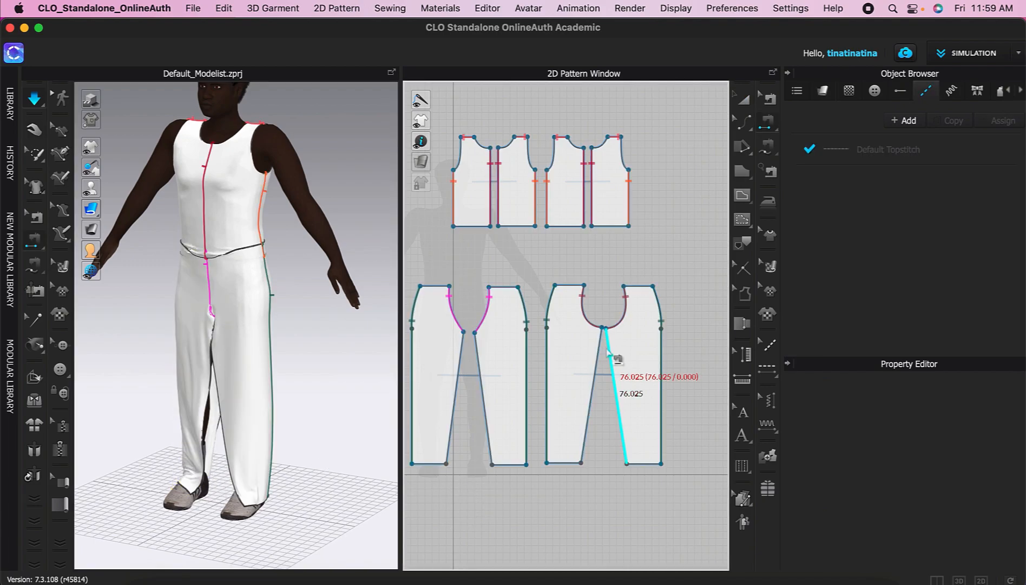
- Sew the back trouser inseams to the front inseams and simulate the closed trouser legs
{"action": "left_click", "coordinate": [478, 359]}
{"action": "key", "text": "space"}
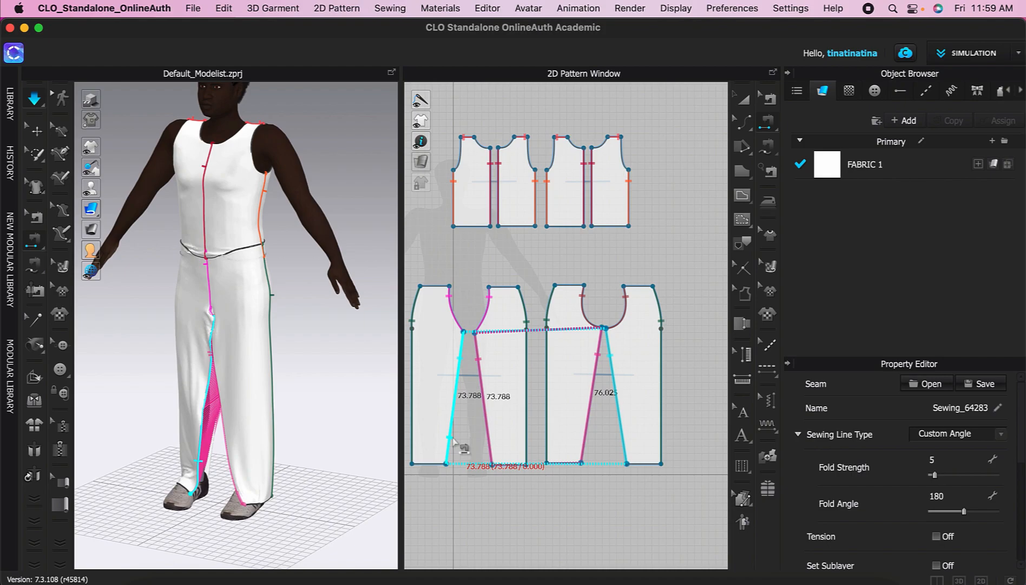
{"action": "key", "text": "a"}
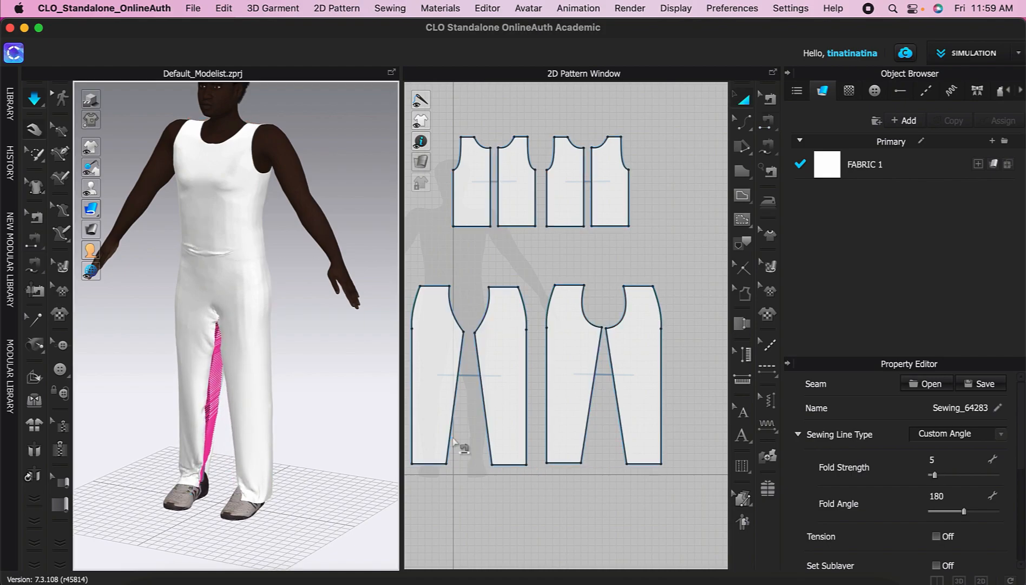
{"action": "mouse_move", "coordinate": [303, 461]}
{"action": "right_mouse_down"}
{"action": "mouse_move", "coordinate": [335, 467]}
{"action": "mouse_move", "coordinate": [322, 463]}
{"action": "right_mouse_up"}
{"action": "scroll", "coordinate": [303, 390], "scroll_direction": "down", "scroll_amount": 5}
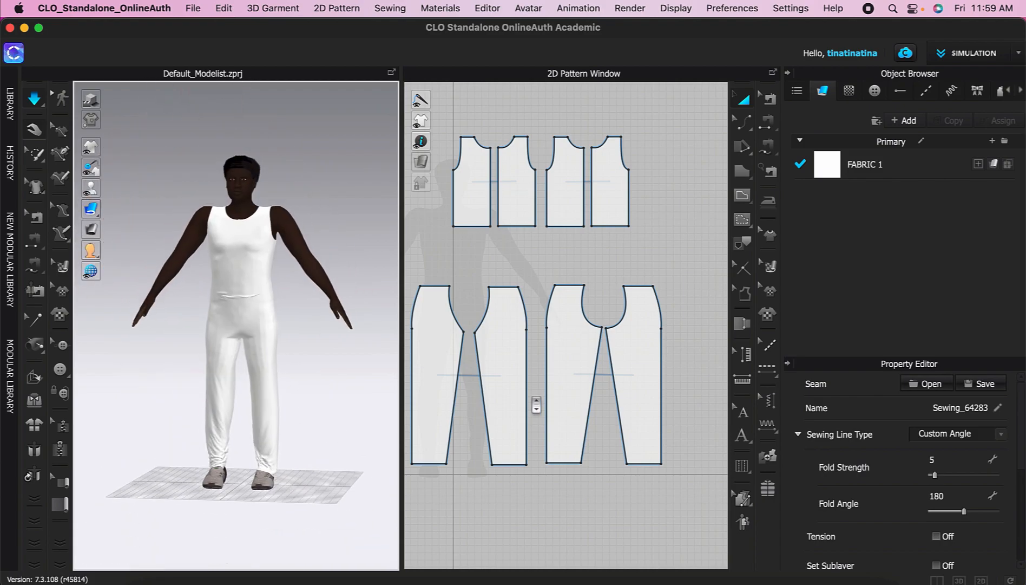
- Move all garment pieces to the right of the avatar silhouette and draw a large rectangle over the silhouette
{"action": "scroll", "coordinate": [684, 287], "scroll_direction": "down", "scroll_amount": 5}
{"action": "middle_click_drag", "start_coordinate": [647, 278], "coordinate": [562, 269]}
{"action": "scroll", "coordinate": [561, 268], "scroll_direction": "down", "scroll_amount": 2}
{"action": "key", "text": "super+a"}
{"action": "left_click_drag", "start_coordinate": [540, 297], "coordinate": [687, 297]}
{"action": "key", "text": "s"}
{"action": "left_click_drag", "start_coordinate": [552, 227], "coordinate": [420, 343]}
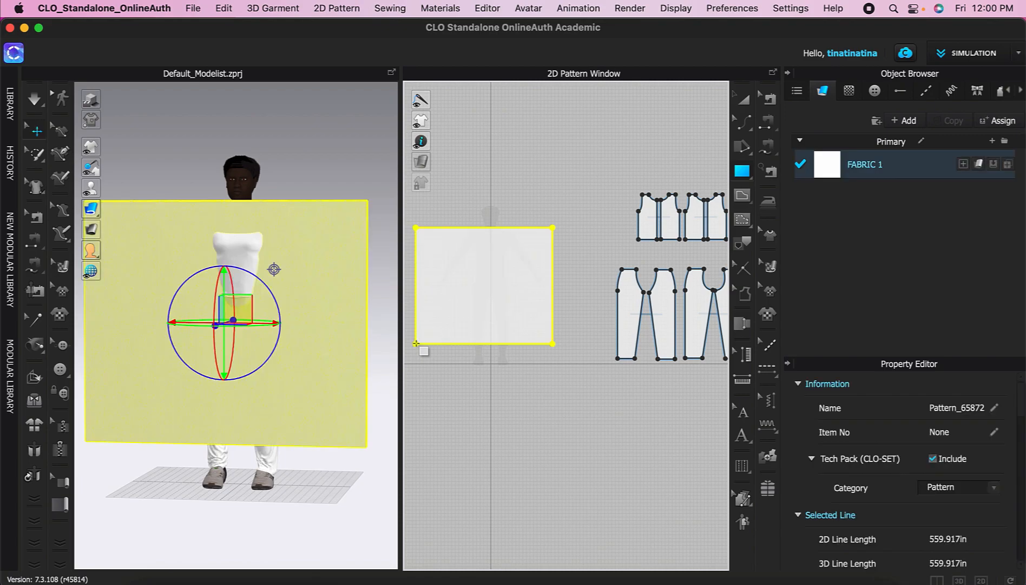
- Load an image file as the texture of FABRIC 1
{"action": "left_click", "coordinate": [865, 164]}
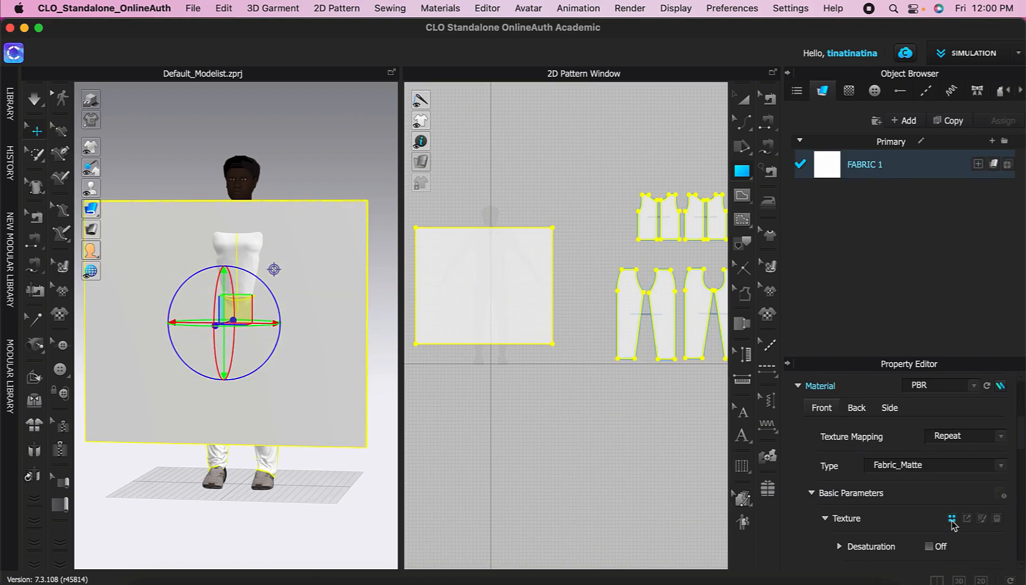
{"action": "left_click", "coordinate": [951, 519]}
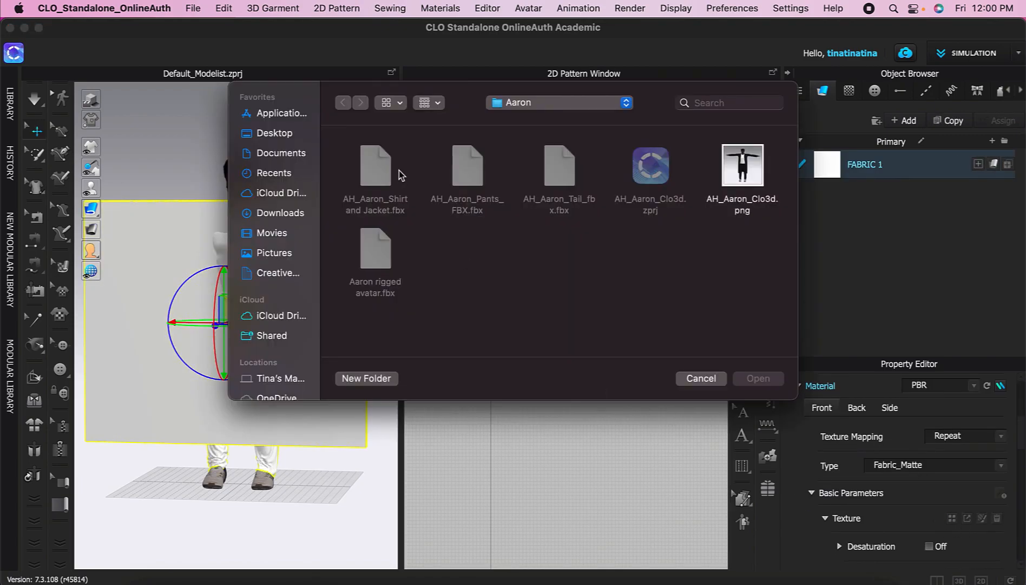
{"action": "double_click", "coordinate": [742, 165]}
- Enlarge the image texture on the large rectangle and shift it so one full set of pattern pieces lies over the silhouette
{"action": "scroll", "coordinate": [563, 296], "scroll_direction": "up", "scroll_amount": 3}
{"action": "scroll", "coordinate": [596, 284], "scroll_direction": "down", "scroll_amount": 2}
{"action": "middle_click_drag", "start_coordinate": [596, 282], "coordinate": [653, 280]}
{"action": "scroll", "coordinate": [649, 293], "scroll_direction": "up", "scroll_amount": 3}
{"action": "left_click", "coordinate": [766, 269]}
{"action": "left_click", "coordinate": [274, 269]}
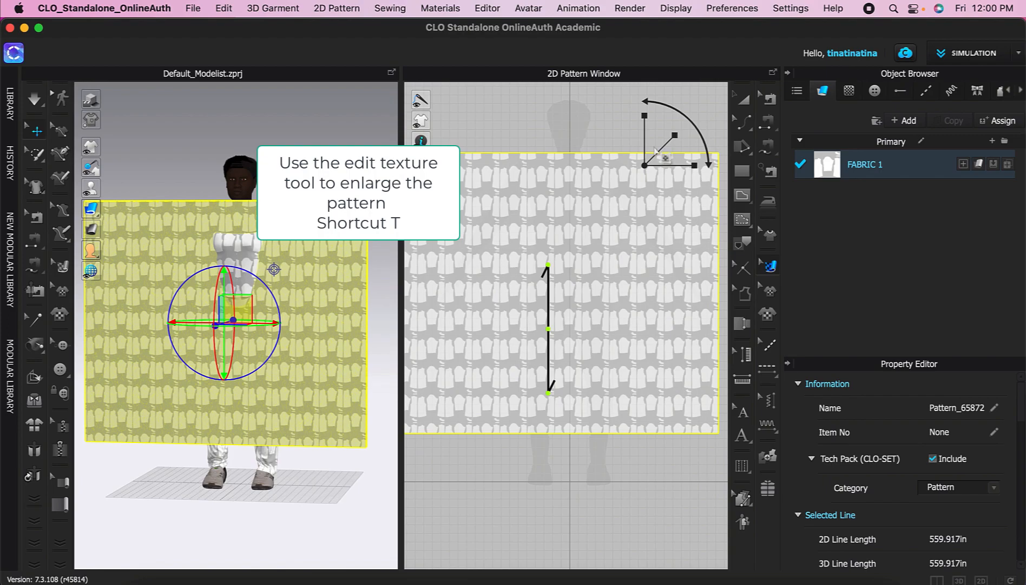
{"action": "left_click_drag", "start_coordinate": [674, 135], "coordinate": [775, 117]}
{"action": "left_click_drag", "start_coordinate": [527, 314], "coordinate": [624, 274]}
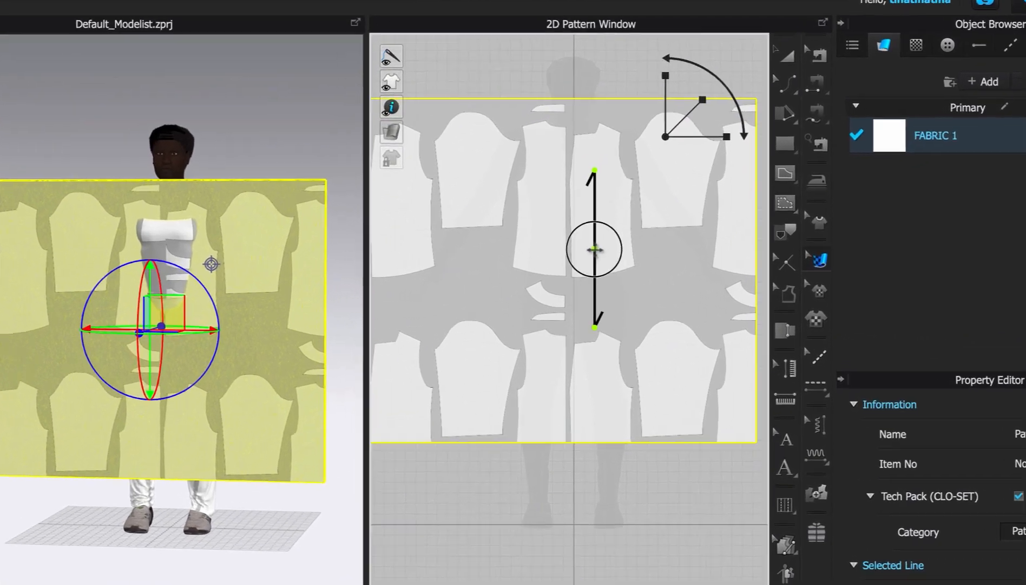
{"action": "left_click_drag", "start_coordinate": [587, 258], "coordinate": [606, 287]}
{"action": "left_click", "coordinate": [641, 22]}
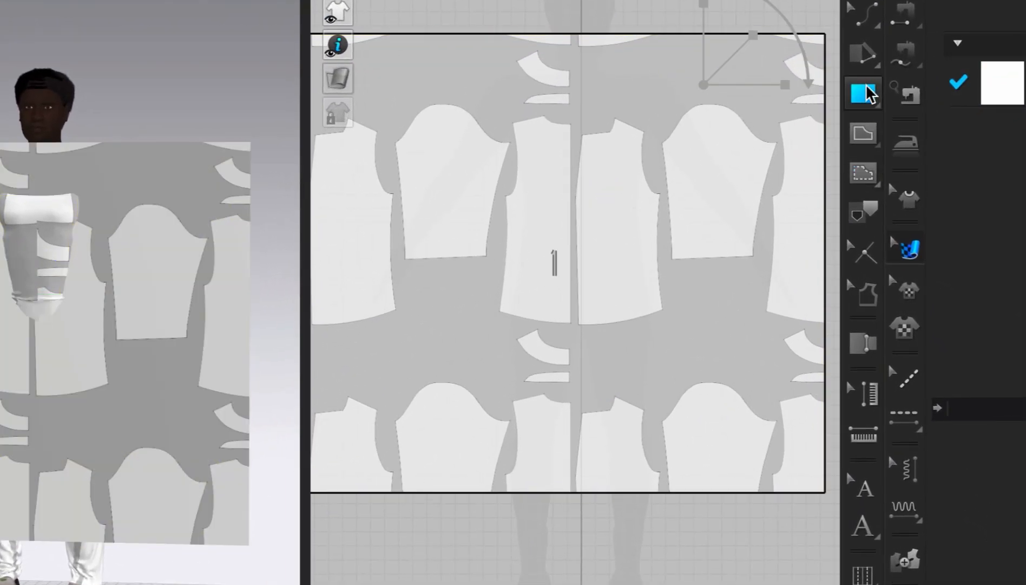
- Outline the front jacket panel on the textured rectangle with an internal polygon, following the shoulder, armhole, side, hem, front edge and neckline
{"action": "left_click", "coordinate": [850, 131]}
{"action": "left_click", "coordinate": [861, 130]}
{"action": "left_click", "coordinate": [912, 129]}
{"action": "scroll", "coordinate": [599, 140], "scroll_direction": "up", "scroll_amount": 6}
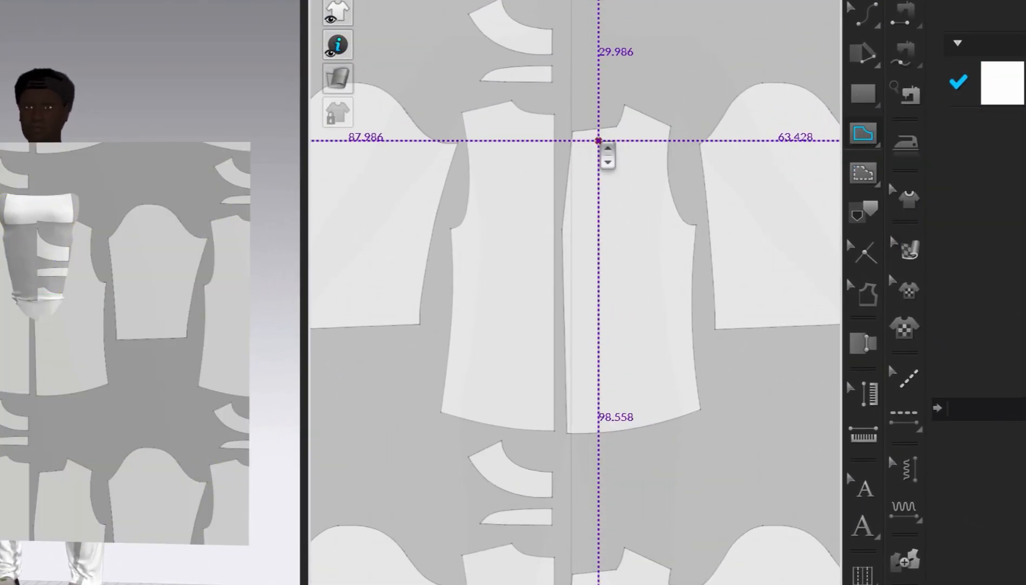
{"action": "middle_click_drag", "start_coordinate": [598, 141], "coordinate": [540, 97]}
{"action": "left_click", "coordinate": [584, 42]}
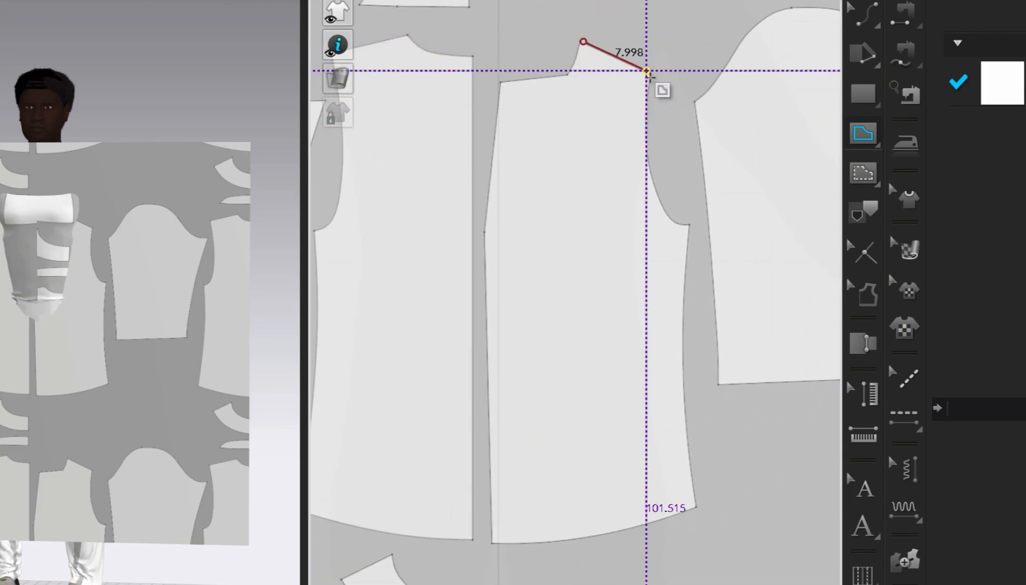
{"action": "left_click", "coordinate": [654, 80]}
{"action": "left_click", "coordinate": [689, 227]}
{"action": "left_click", "coordinate": [698, 516]}
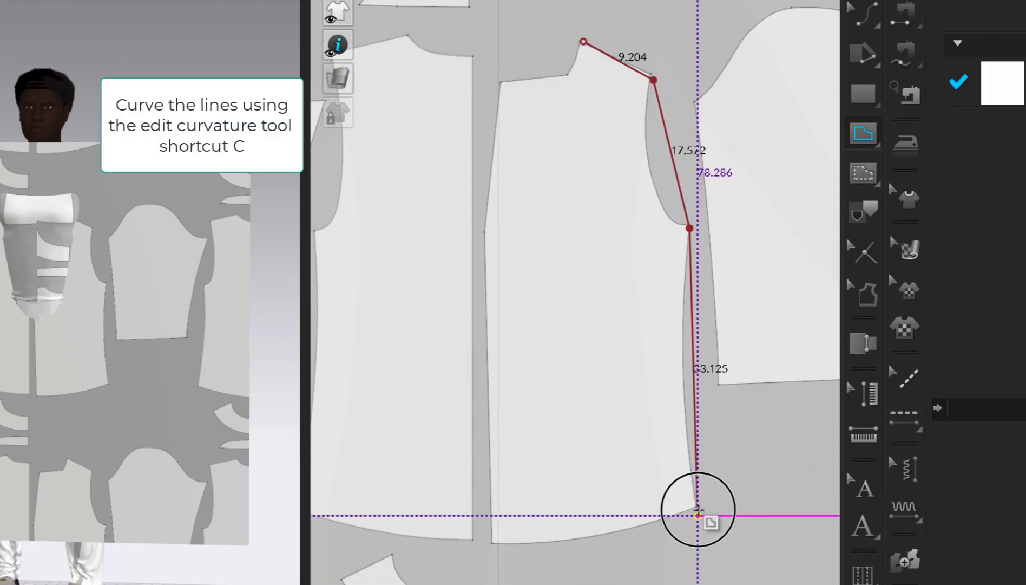
{"action": "left_click", "coordinate": [491, 536]}
{"action": "left_click", "coordinate": [491, 228]}
{"action": "left_click", "coordinate": [499, 80]}
{"action": "left_click", "coordinate": [570, 80]}
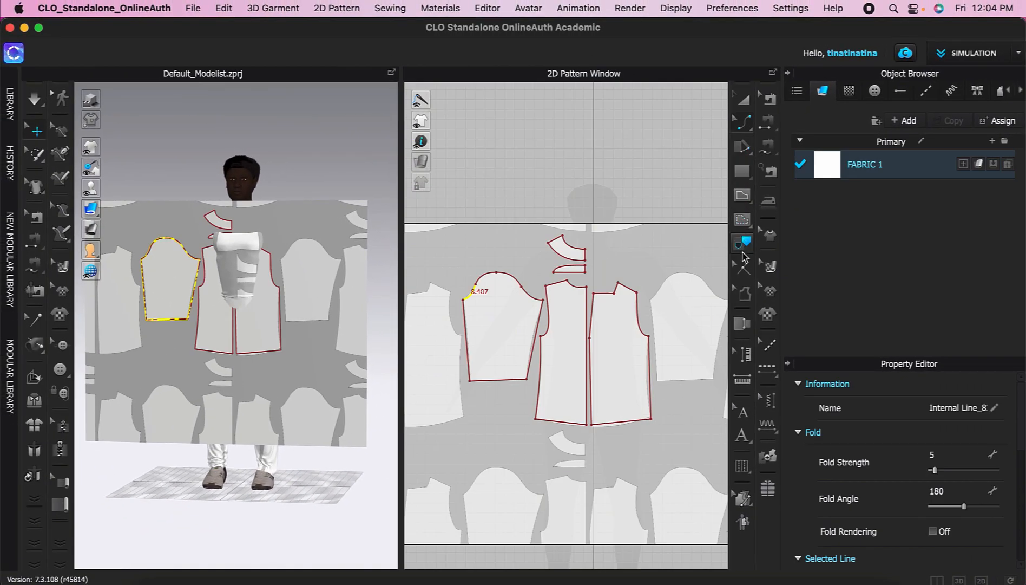
- Trace all outlined internal shapes into separate pattern pieces and place the copies above the large rectangle
{"action": "left_click", "coordinate": [745, 245]}
{"action": "key", "text": "i"}
{"action": "mouse_move", "coordinate": [678, 228]}
{"action": "left_mouse_down"}
{"action": "mouse_move", "coordinate": [541, 325]}
{"action": "mouse_move", "coordinate": [461, 450]}
{"action": "left_mouse_up"}
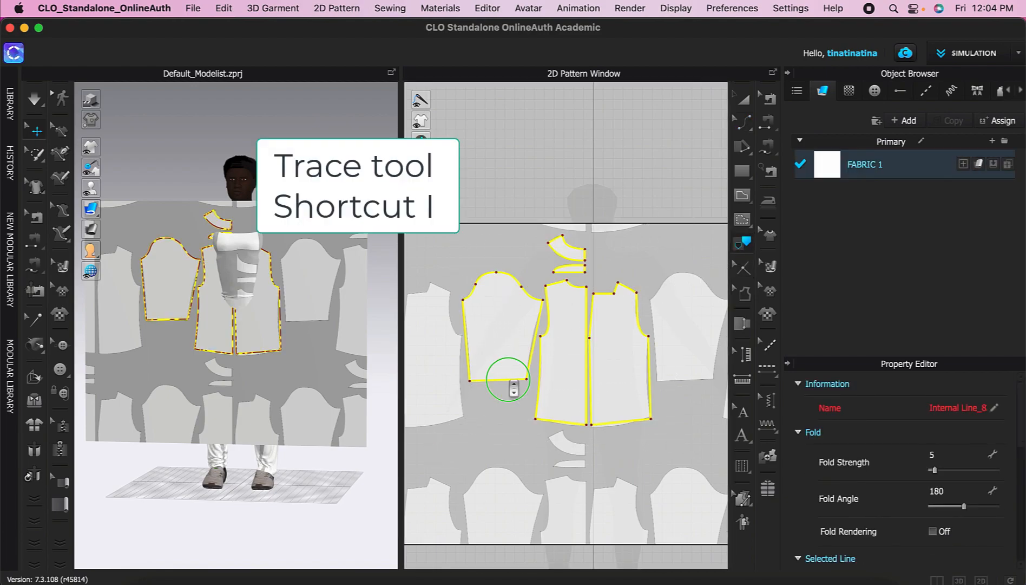
{"action": "right_click", "coordinate": [514, 388]}
{"action": "left_click", "coordinate": [534, 388]}
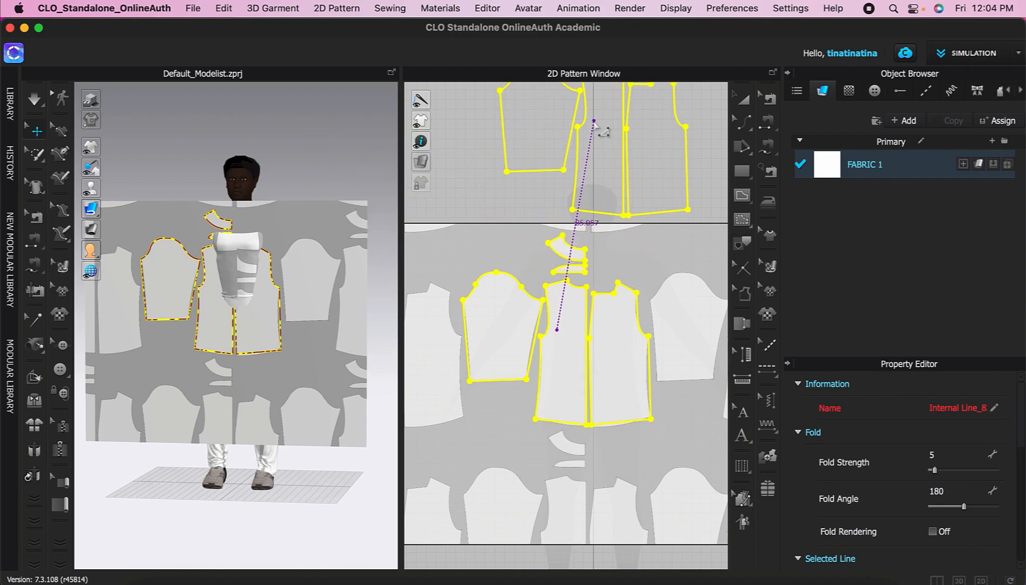
{"action": "left_click", "coordinate": [596, 132]}
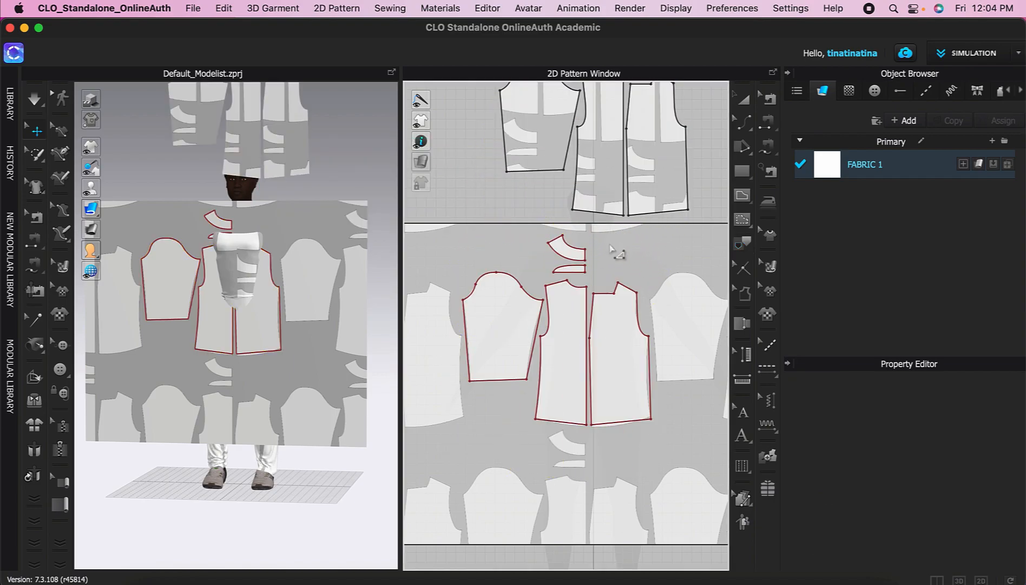
- Delete the large textured rectangle and move the traced jacket pieces onto the avatar silhouette
{"action": "left_click", "coordinate": [619, 236]}
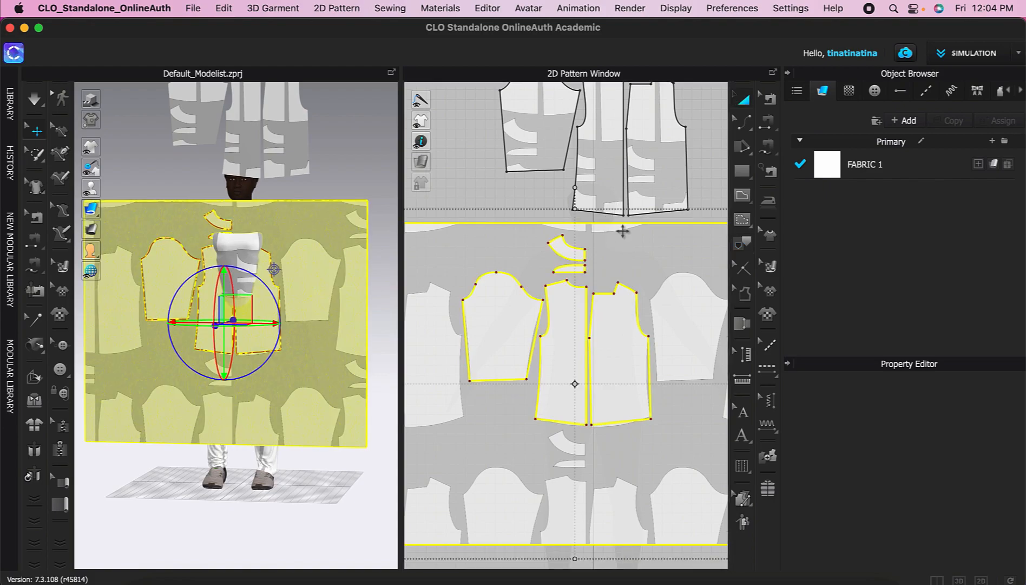
{"action": "key", "text": "Delete"}
{"action": "scroll", "coordinate": [606, 244], "scroll_direction": "down", "scroll_amount": 5}
{"action": "left_click_drag", "start_coordinate": [674, 140], "coordinate": [517, 320]}
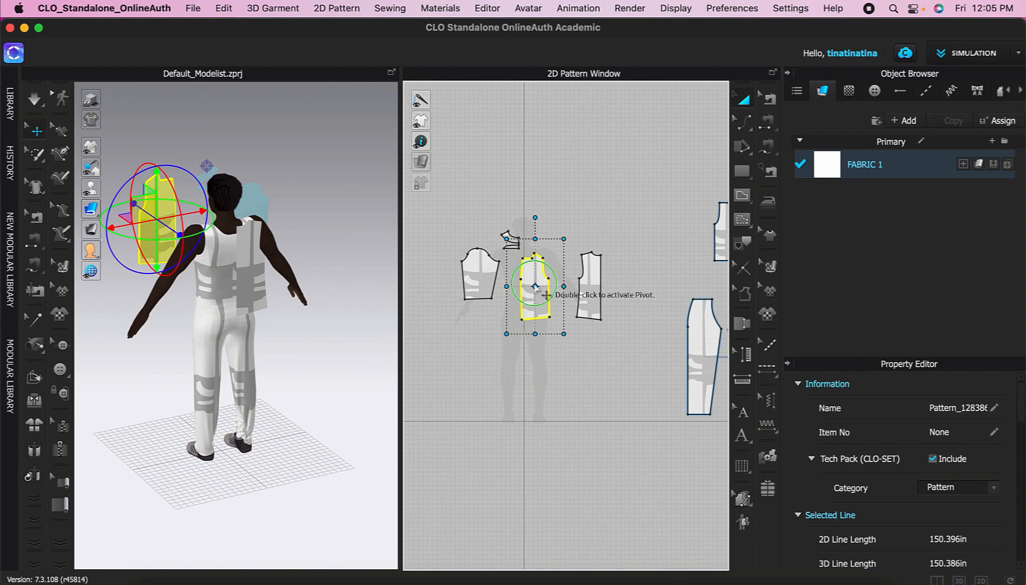
- Create symmetric copies of the front and back jacket panels beside the originals, moving the sleeve aside for space
{"action": "right_click", "coordinate": [535, 286]}
{"action": "left_click", "coordinate": [617, 172]}
{"action": "left_click", "coordinate": [501, 288]}
{"action": "left_click_drag", "start_coordinate": [472, 277], "coordinate": [446, 266]}
{"action": "left_click", "coordinate": [536, 353]}
{"action": "right_click", "coordinate": [594, 288]}
{"action": "left_click", "coordinate": [643, 188]}
{"action": "left_click", "coordinate": [624, 292]}
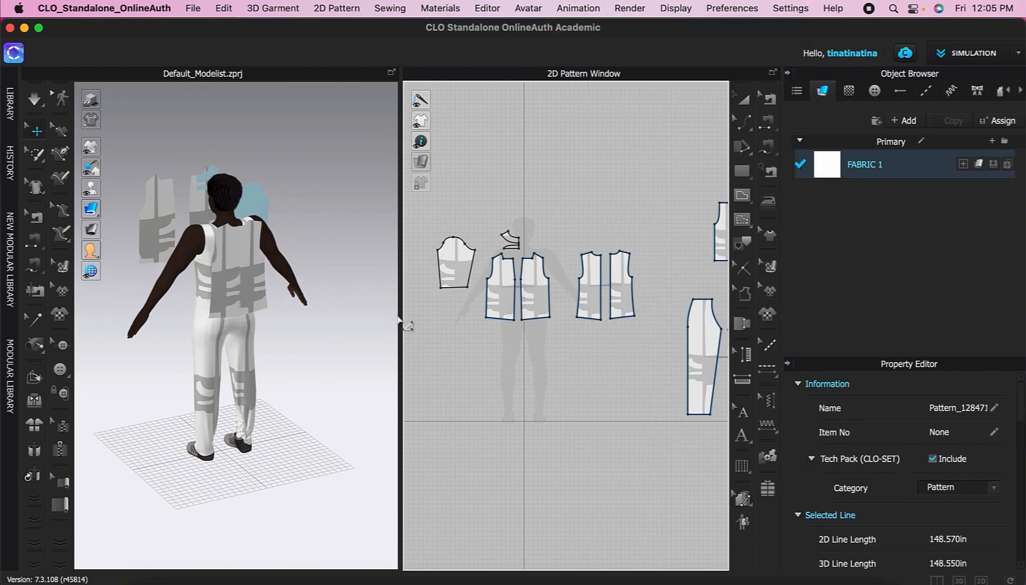
- Lengthen the front and back jacket panels by moving their hem lines down about 31.7 in
{"action": "left_click", "coordinate": [630, 348]}
{"action": "left_click", "coordinate": [538, 320]}
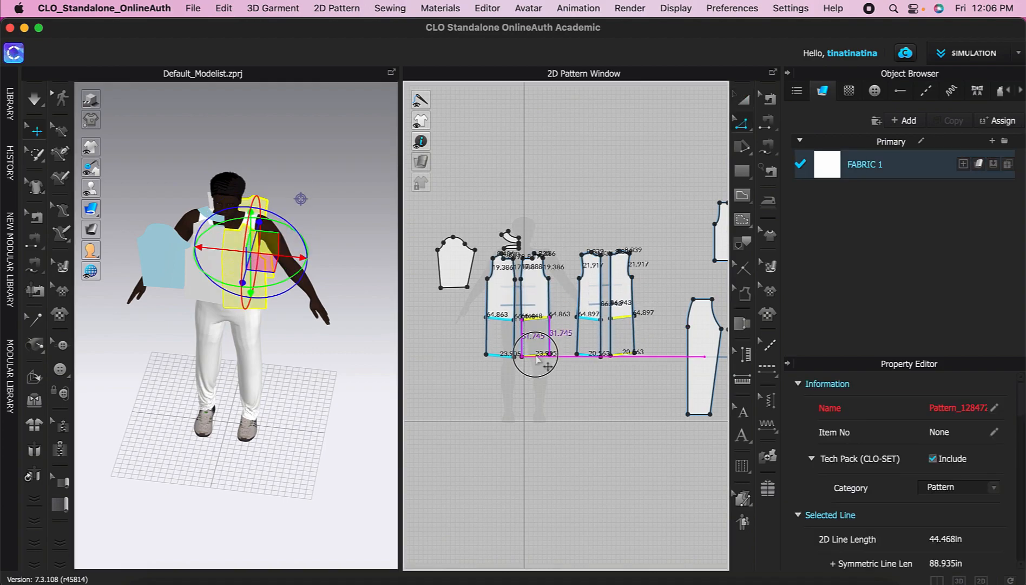
{"action": "left_click_drag", "start_coordinate": [536, 360], "coordinate": [537, 360]}
- Sew the front jacket panels to the back panels along the side seams and shoulders with Segment Sewing
{"action": "key", "text": "n"}
{"action": "left_click", "coordinate": [547, 294]}
{"action": "left_click", "coordinate": [540, 256]}
{"action": "left_click", "coordinate": [586, 254]}
{"action": "left_click", "coordinate": [427, 375]}
{"action": "right_click_drag", "start_coordinate": [368, 382], "coordinate": [195, 387]}
- Position the back jacket panels behind the avatar and the front panels in front of its body
{"action": "key", "text": "a"}
{"action": "left_click", "coordinate": [323, 360]}
{"action": "left_click", "coordinate": [348, 362], "text": "shift"}
{"action": "right_click", "coordinate": [353, 373]}
{"action": "left_click", "coordinate": [413, 253]}
{"action": "right_click_drag", "start_coordinate": [347, 415], "coordinate": [406, 411]}
{"action": "left_click", "coordinate": [332, 396]}
{"action": "left_click", "coordinate": [295, 394], "text": "shift"}
{"action": "right_click_drag", "start_coordinate": [307, 355], "coordinate": [431, 421]}
{"action": "left_click_drag", "start_coordinate": [353, 390], "coordinate": [332, 386]}
{"action": "right_click_drag", "start_coordinate": [337, 387], "coordinate": [312, 369]}
{"action": "left_click_drag", "start_coordinate": [338, 369], "coordinate": [349, 375]}
{"action": "mouse_move", "coordinate": [321, 375]}
{"action": "right_mouse_down"}
{"action": "mouse_move", "coordinate": [355, 366]}
{"action": "mouse_move", "coordinate": [312, 371]}
{"action": "right_mouse_up"}
- Simulate the jacket panels and pull the back shoulder up onto the avatar
{"action": "middle_click_drag", "start_coordinate": [312, 372], "coordinate": [236, 374]}
{"action": "key", "text": "space"}
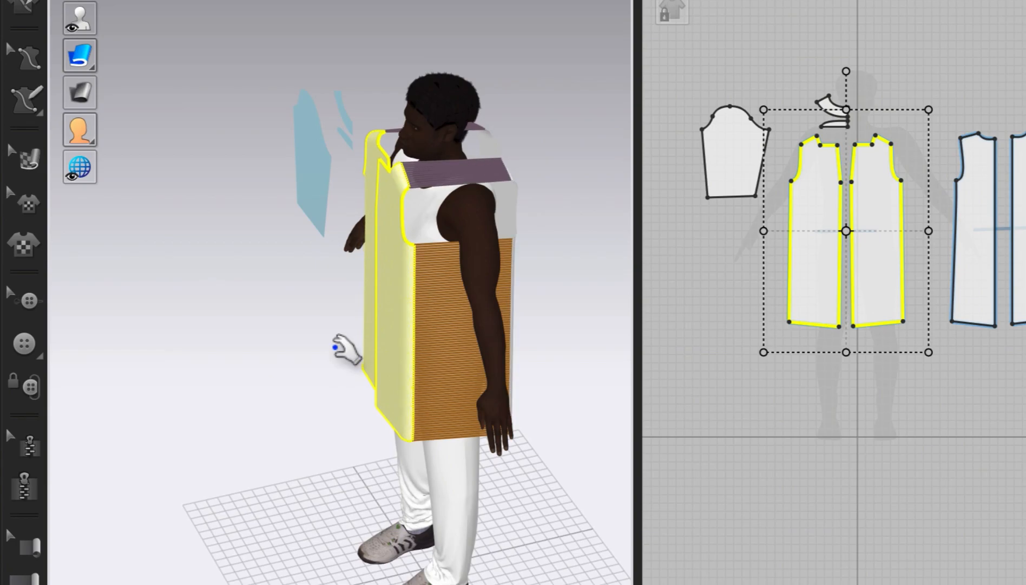
{"action": "left_click_drag", "start_coordinate": [504, 287], "coordinate": [507, 184]}
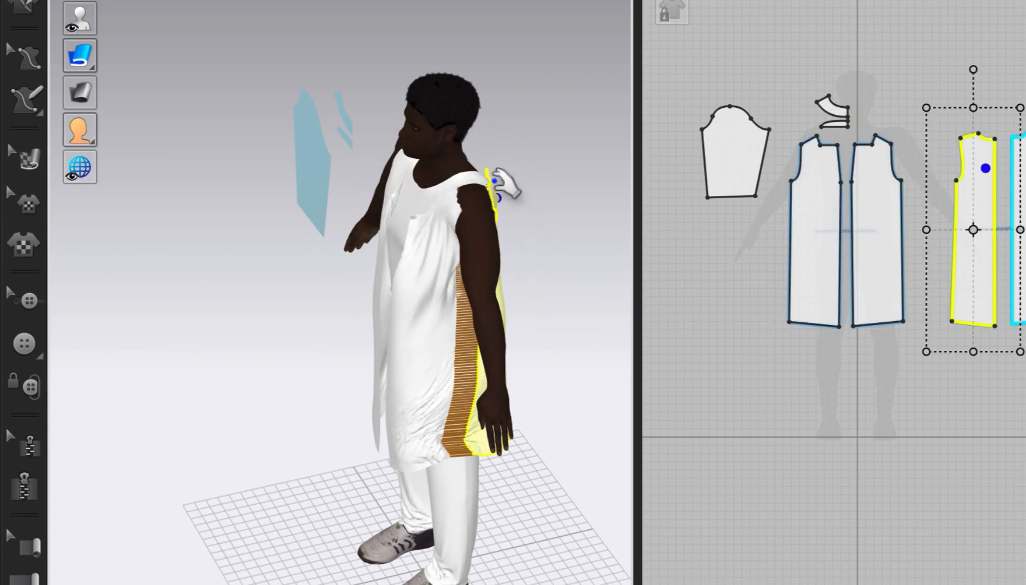
{"action": "right_click_drag", "start_coordinate": [441, 321], "coordinate": [490, 301]}
{"action": "left_click", "coordinate": [452, 173]}
{"action": "left_click", "coordinate": [447, 186], "text": "shift"}
{"action": "scroll", "coordinate": [379, 282], "scroll_direction": "up", "scroll_amount": 3}
{"action": "middle_click_drag", "start_coordinate": [379, 281], "coordinate": [244, 244]}
{"action": "left_click", "coordinate": [447, 216]}
{"action": "left_click", "coordinate": [343, 272], "text": "shift"}
{"action": "right_click_drag", "start_coordinate": [416, 317], "coordinate": [217, 312]}
- Sew the two back jacket panels together along the centre back with Segment Sewing
{"action": "left_click", "coordinate": [720, 303]}
{"action": "key", "text": "n"}
{"action": "left_click", "coordinate": [995, 197]}
{"action": "left_click", "coordinate": [951, 342]}
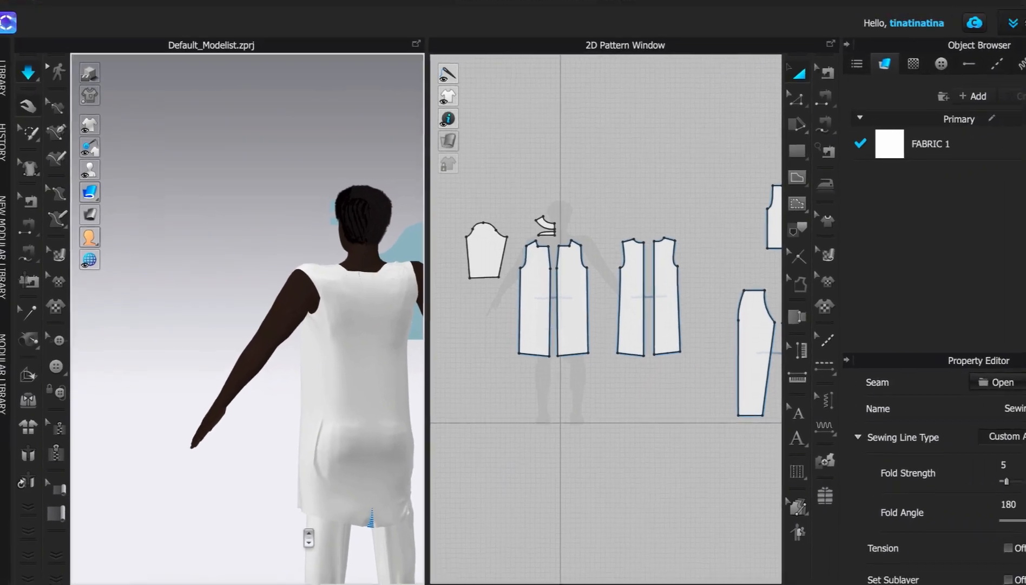
- Unfreeze the sleeve piece in the 3D view and stop the simulation
{"action": "right_click_drag", "start_coordinate": [307, 536], "coordinate": [401, 533]}
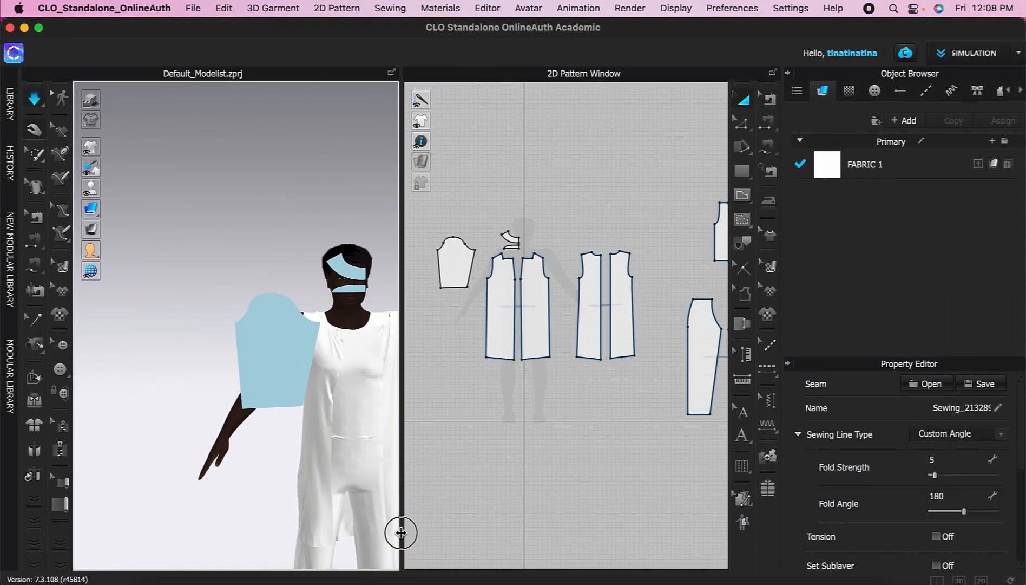
{"action": "middle_click_drag", "start_coordinate": [401, 533], "coordinate": [381, 524]}
{"action": "right_click", "coordinate": [255, 377]}
{"action": "left_click", "coordinate": [350, 107]}
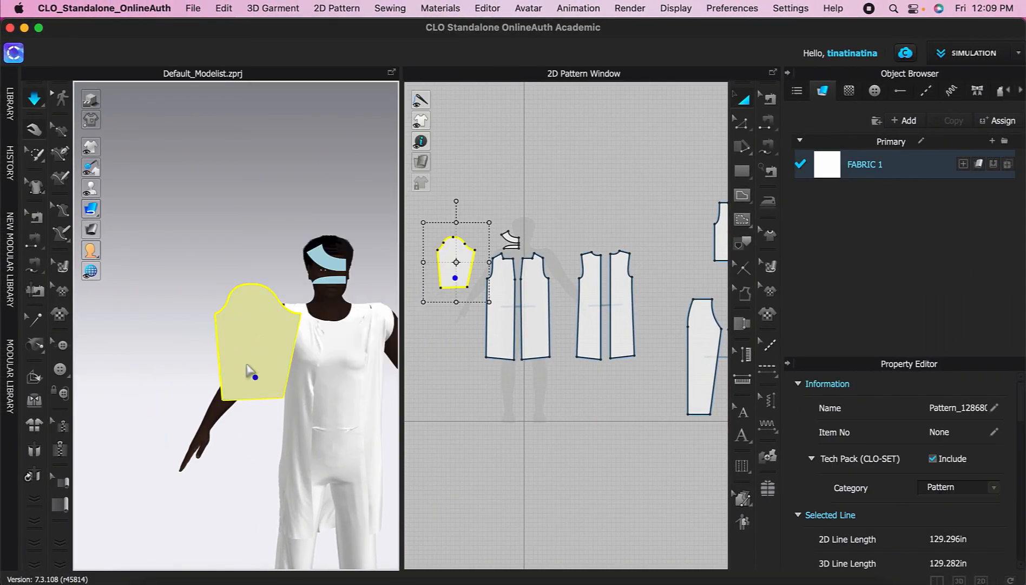
{"action": "right_click_drag", "start_coordinate": [247, 366], "coordinate": [264, 357]}
{"action": "key", "text": "space"}
{"action": "key", "text": "k"}
- Move and rotate the sleeve so it lies along the outside of the avatar's right arm, cap facing the shoulder
{"action": "key", "text": "a"}
{"action": "left_click_drag", "start_coordinate": [245, 355], "coordinate": [197, 332]}
{"action": "scroll", "coordinate": [204, 358], "scroll_direction": "up", "scroll_amount": 1}
{"action": "right_click_drag", "start_coordinate": [204, 358], "coordinate": [190, 313]}
{"action": "left_click_drag", "start_coordinate": [190, 312], "coordinate": [191, 307]}
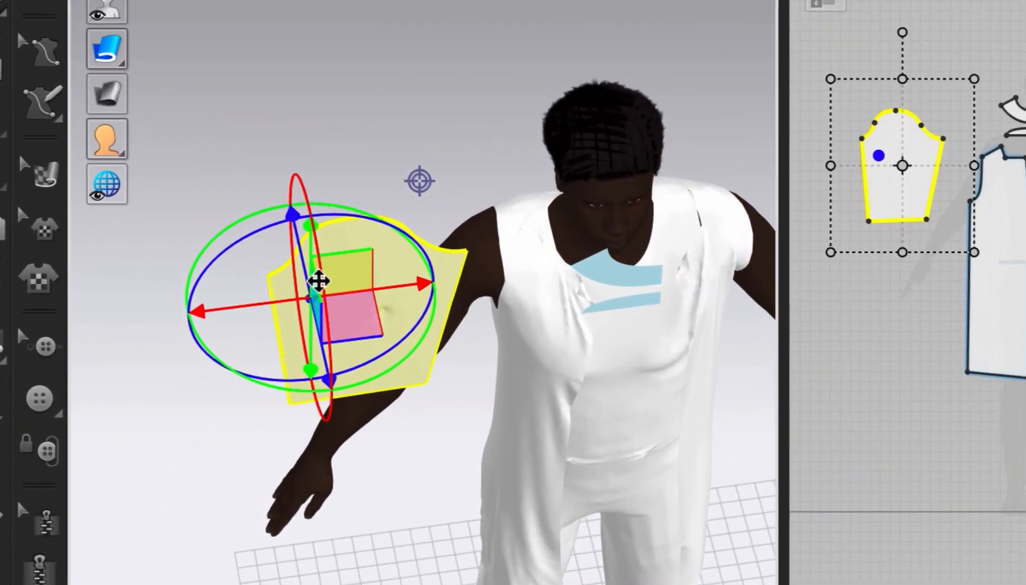
{"action": "right_click_drag", "start_coordinate": [359, 148], "coordinate": [344, 176]}
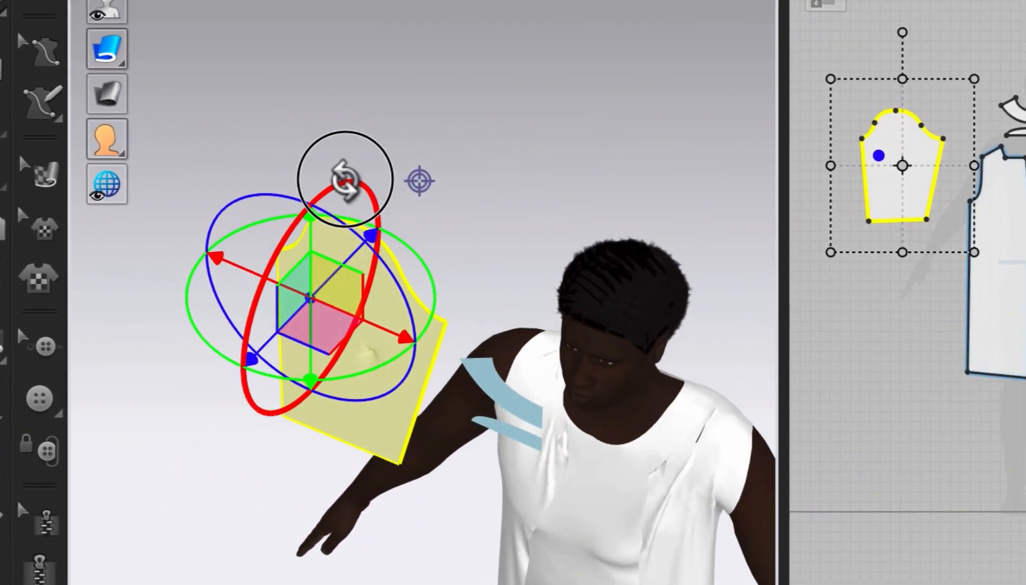
{"action": "right_click_drag", "start_coordinate": [406, 176], "coordinate": [418, 351]}
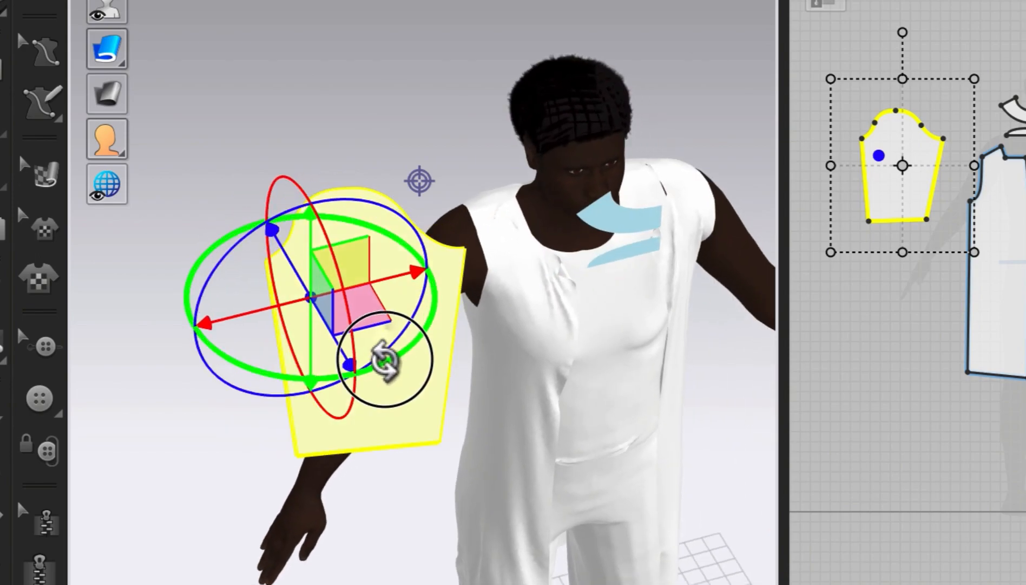
{"action": "right_click_drag", "start_coordinate": [309, 381], "coordinate": [366, 214]}
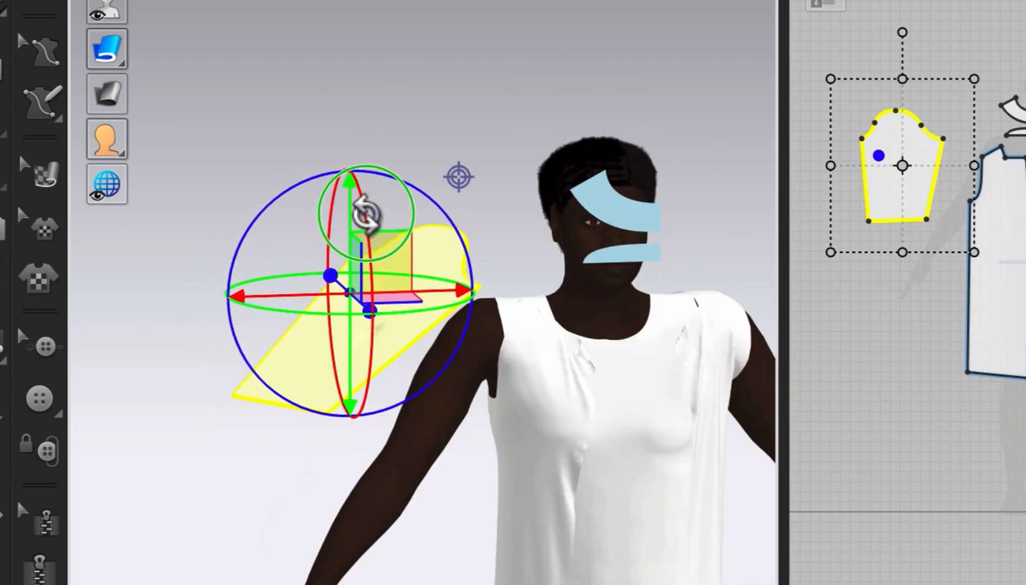
{"action": "mouse_move", "coordinate": [398, 340]}
{"action": "right_mouse_down"}
{"action": "mouse_move", "coordinate": [424, 467]}
{"action": "mouse_move", "coordinate": [401, 325]}
{"action": "right_mouse_up"}
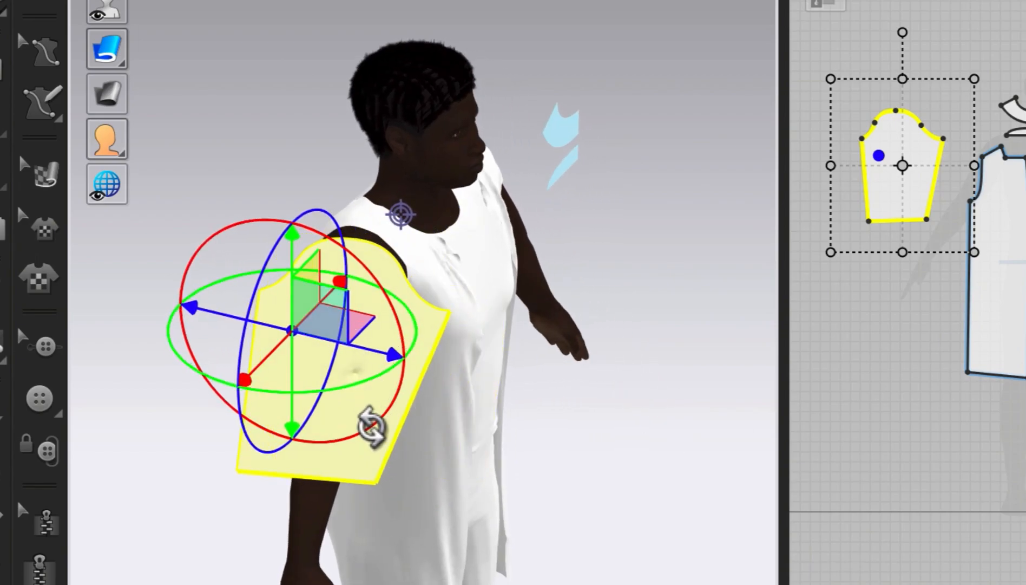
{"action": "left_click", "coordinate": [454, 555]}
{"action": "left_click", "coordinate": [683, 505]}
{"action": "right_click_drag", "start_coordinate": [683, 504], "coordinate": [595, 484]}
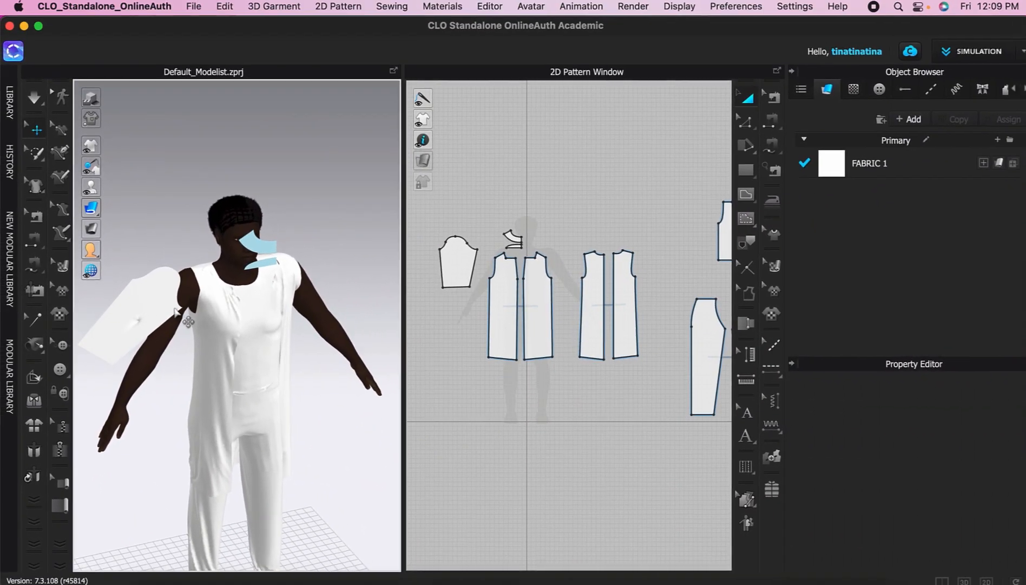
- Lengthen the sleeve pattern by moving its hem line straight down
{"action": "left_click", "coordinate": [180, 301]}
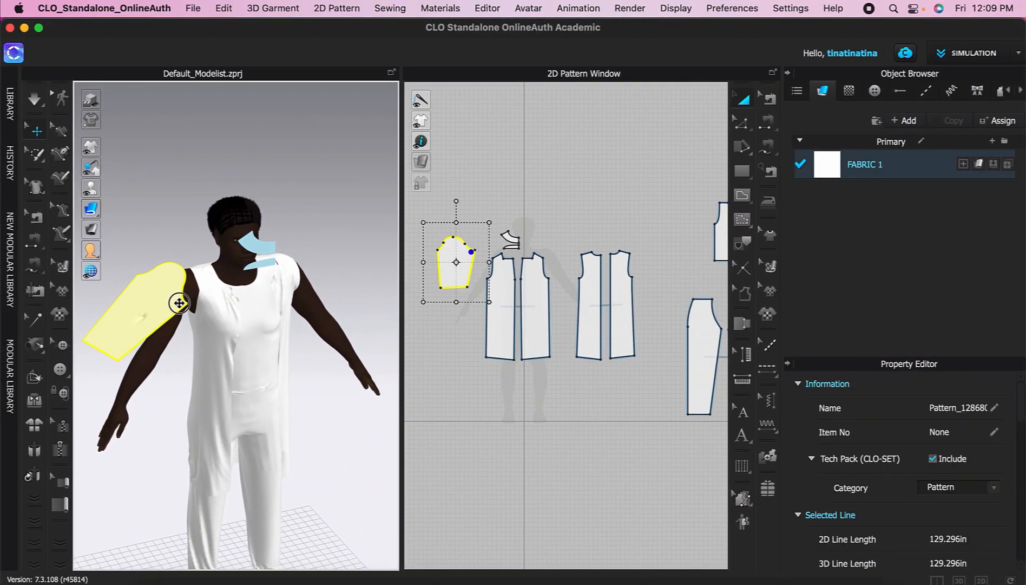
{"action": "key", "text": "z"}
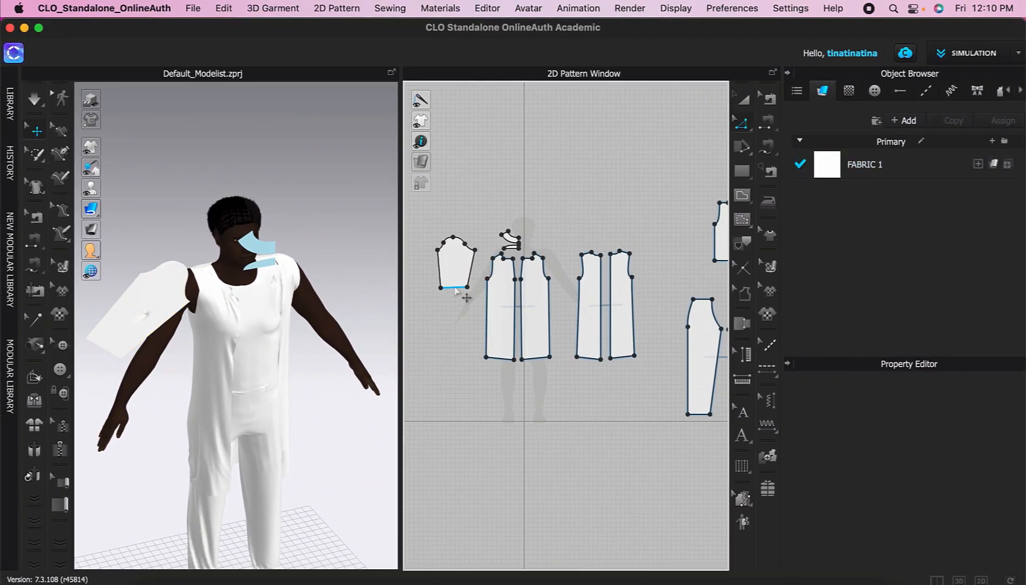
{"action": "left_click", "coordinate": [457, 297]}
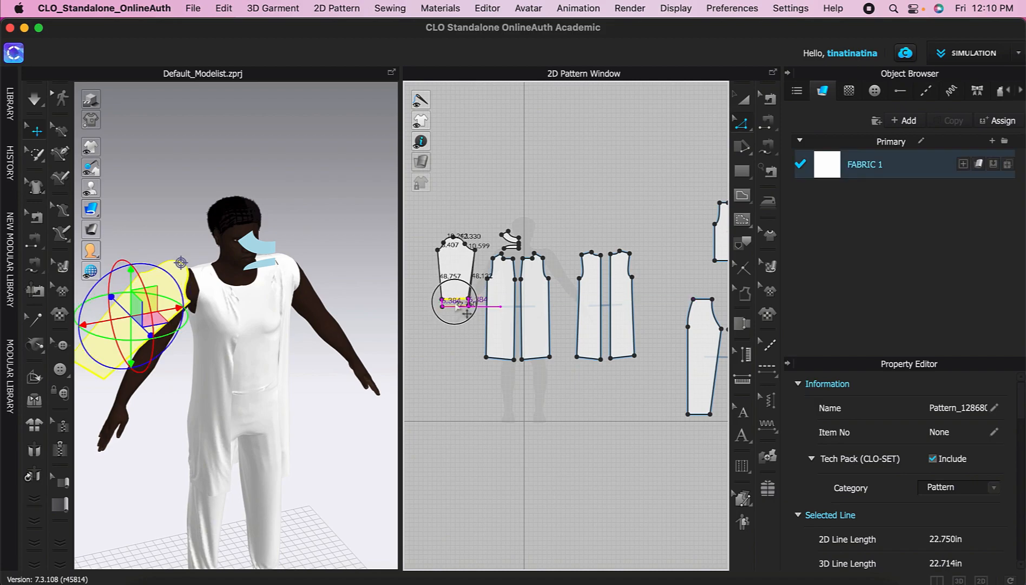
{"action": "left_click", "coordinate": [477, 332]}
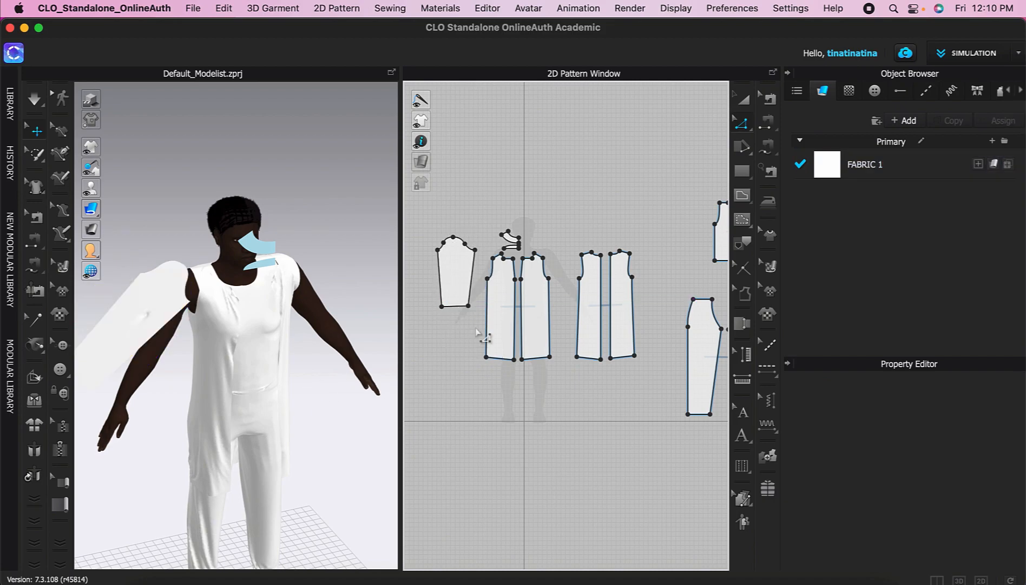
- Sew the sleeve cap to the front and back jacket armholes with Free Sewing, splitting it at the cap's top point
{"action": "left_click", "coordinate": [769, 146]}
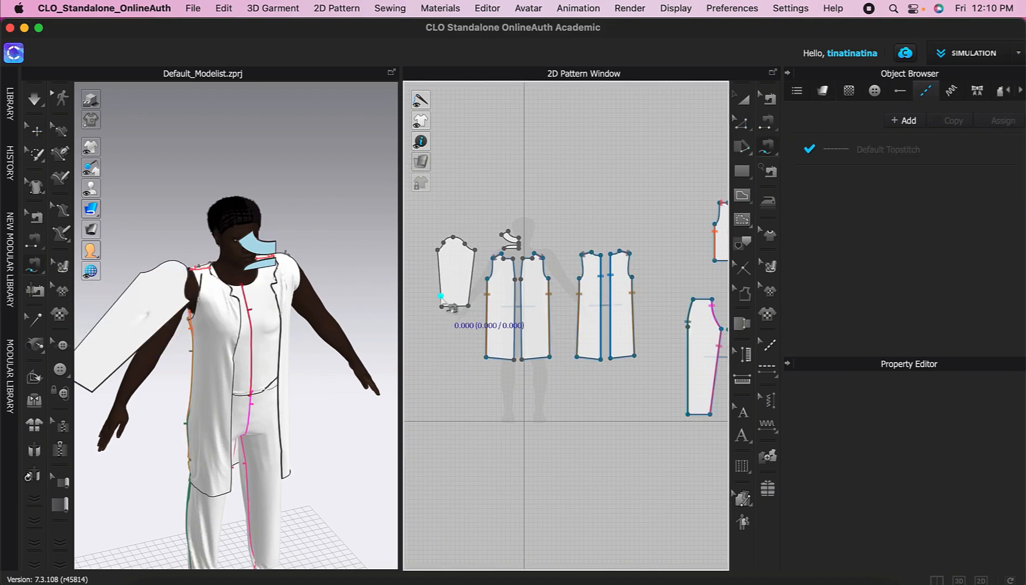
{"action": "left_click", "coordinate": [491, 265]}
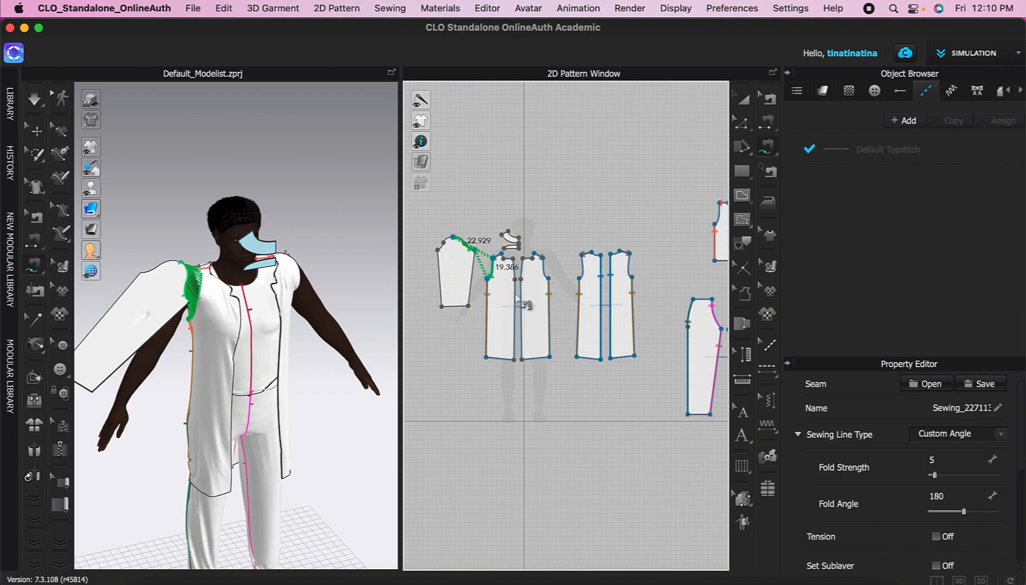
{"action": "left_click", "coordinate": [633, 277]}
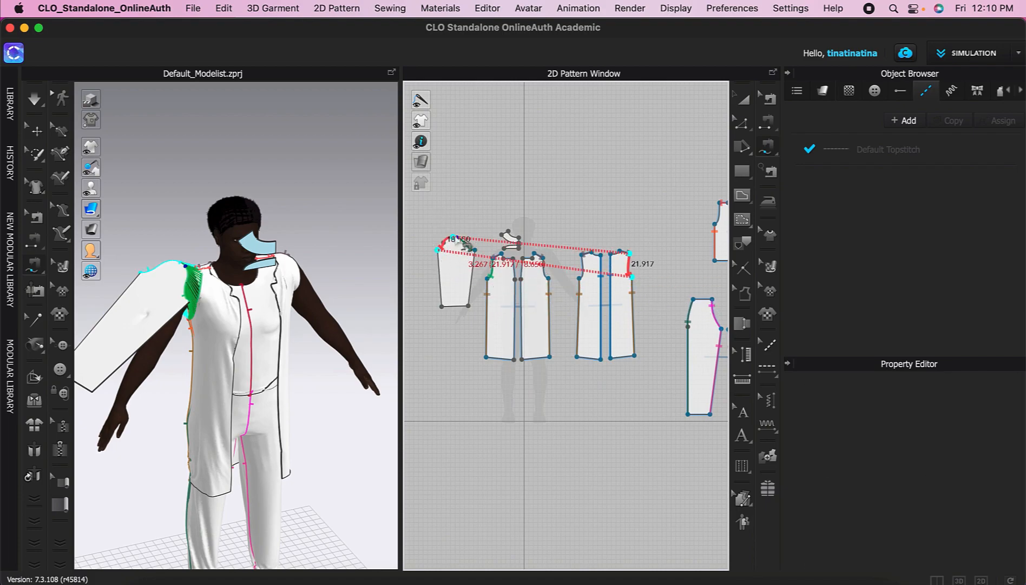
{"action": "left_click", "coordinate": [454, 237]}
- Simulate the attached sleeve and pull its lower end around the avatar's arm
{"action": "right_click_drag", "start_coordinate": [290, 351], "coordinate": [327, 352]}
{"action": "key", "text": "space"}
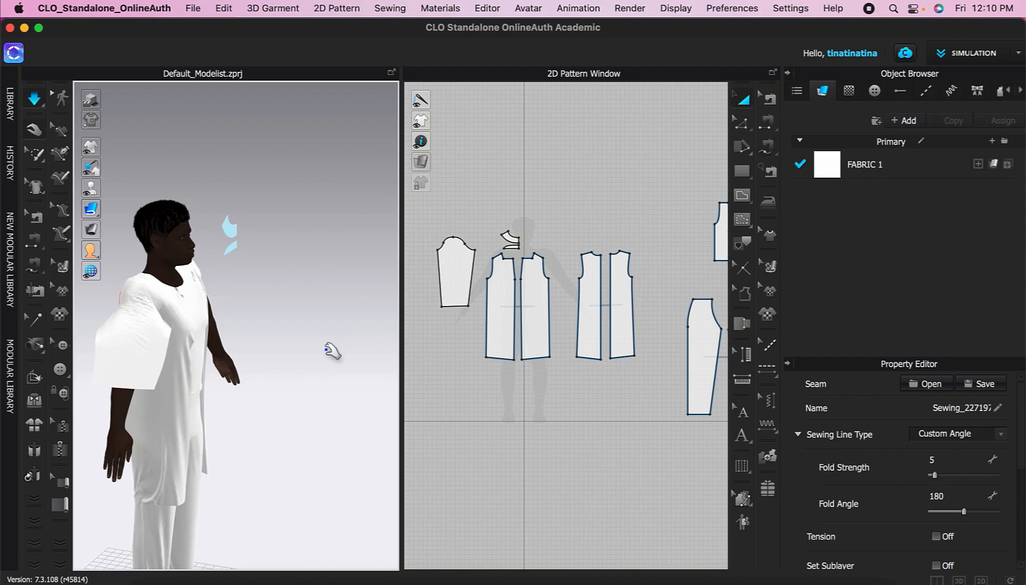
{"action": "left_click", "coordinate": [121, 369]}
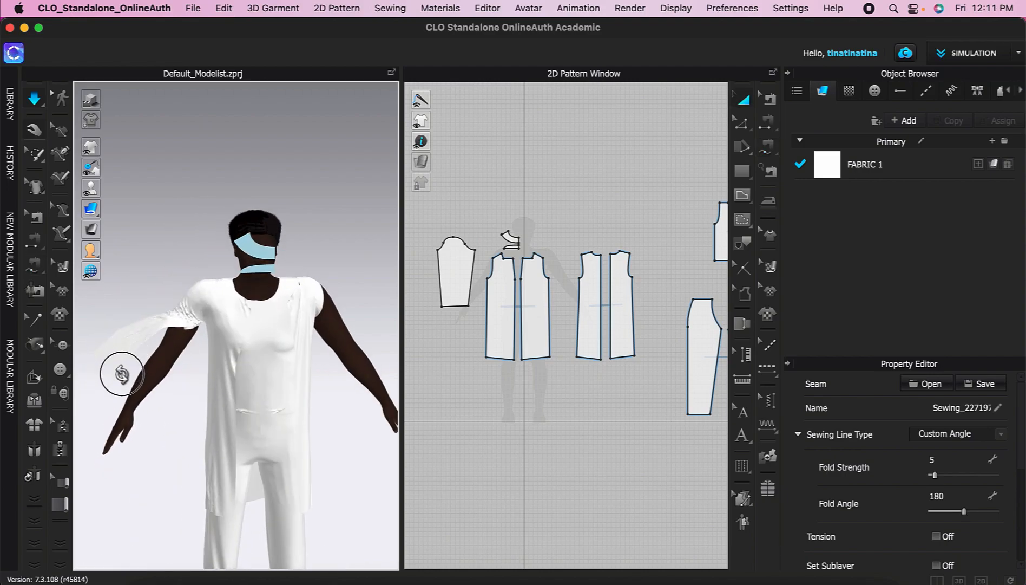
{"action": "left_click_drag", "start_coordinate": [120, 362], "coordinate": [140, 407]}
{"action": "right_click_drag", "start_coordinate": [133, 407], "coordinate": [201, 415]}
{"action": "left_click_drag", "start_coordinate": [112, 391], "coordinate": [82, 396]}
{"action": "right_click_drag", "start_coordinate": [147, 434], "coordinate": [85, 418]}
{"action": "key", "text": "b"}
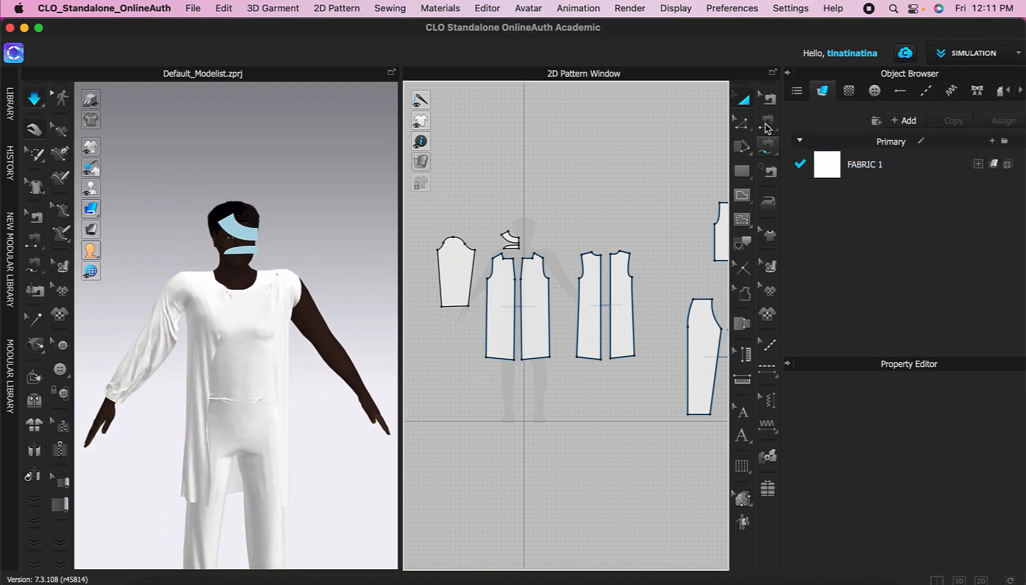
- Sew the sleeve's two long side edges together and simulate the garment
{"action": "left_click", "coordinate": [439, 266]}
{"action": "key", "text": "space"}
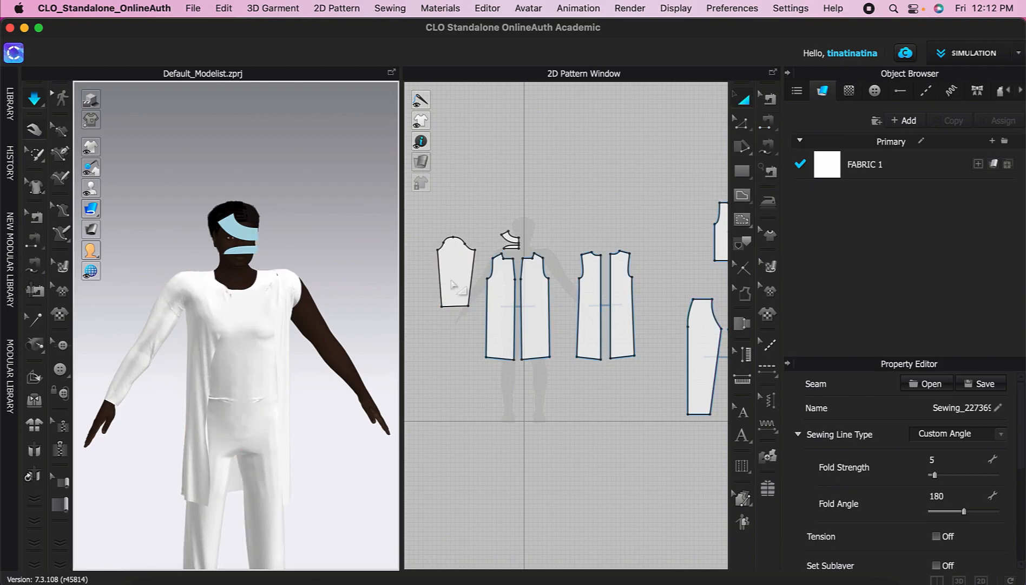
- Create a symmetric copy of the sleeve and place it about 171 in away, beside the jacket's back pieces
{"action": "left_click", "coordinate": [447, 285]}
{"action": "right_click", "coordinate": [466, 265]}
{"action": "left_click", "coordinate": [536, 176]}
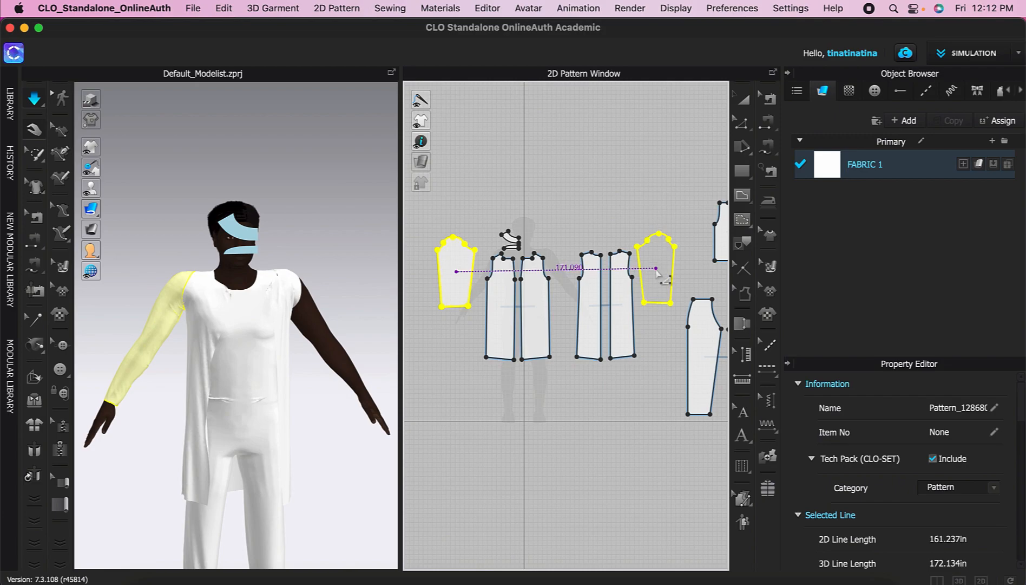
{"action": "left_click", "coordinate": [656, 270]}
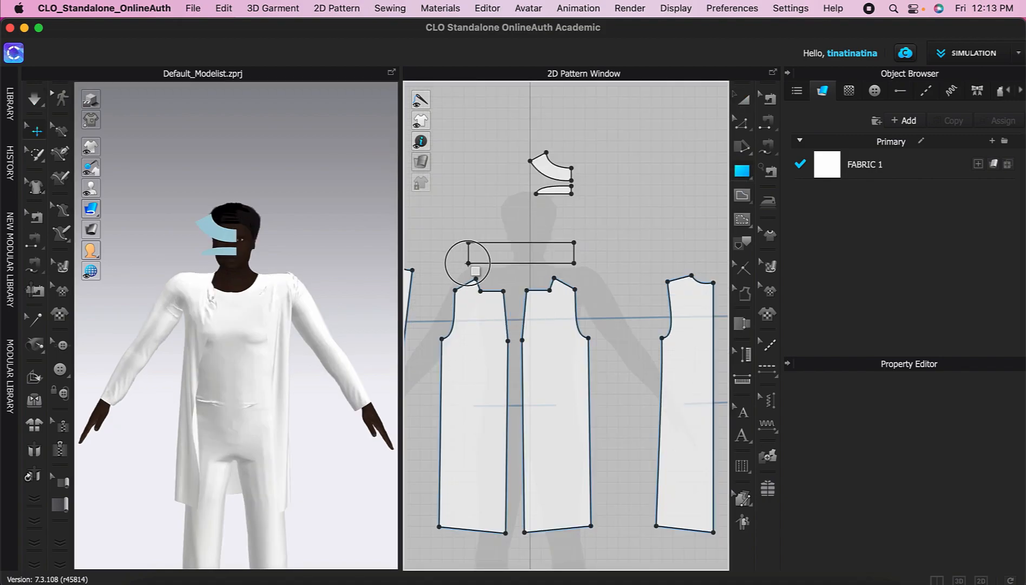
- Draw a long narrow collar rectangle, move it above the top's back pieces and position it at the avatar's neck
{"action": "left_click", "coordinate": [469, 264]}
{"action": "scroll", "coordinate": [531, 271], "scroll_direction": "down", "scroll_amount": 5}
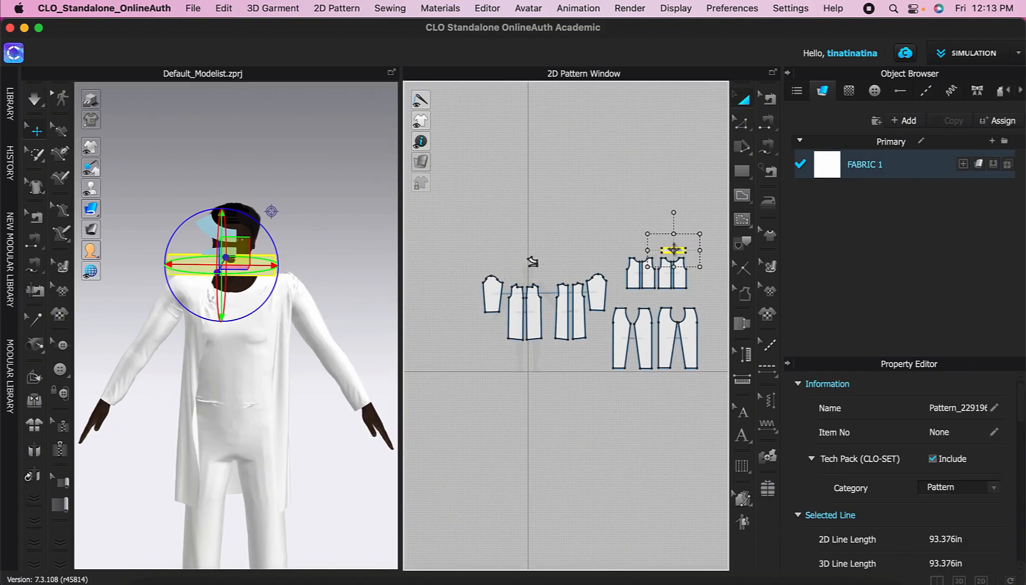
{"action": "left_click_drag", "start_coordinate": [674, 249], "coordinate": [674, 250]}
{"action": "right_click_drag", "start_coordinate": [325, 352], "coordinate": [233, 351]}
{"action": "left_click_drag", "start_coordinate": [208, 264], "coordinate": [271, 277]}
{"action": "left_click", "coordinate": [320, 373]}
{"action": "right_click_drag", "start_coordinate": [309, 382], "coordinate": [379, 387]}
- Add a second fabric and apply it to the collar rectangle
{"action": "left_click", "coordinate": [915, 121]}
{"action": "scroll", "coordinate": [884, 503], "scroll_direction": "down", "scroll_amount": 10}
{"action": "scroll", "coordinate": [884, 502], "scroll_direction": "down", "scroll_amount": 10}
{"action": "left_click", "coordinate": [945, 491]}
{"action": "left_click", "coordinate": [876, 206]}
{"action": "left_click", "coordinate": [675, 250]}
- Lengthen the collar rectangle by moving both of its short ends outward
{"action": "scroll", "coordinate": [692, 282], "scroll_direction": "up", "scroll_amount": 10}
{"action": "middle_click_drag", "start_coordinate": [604, 271], "coordinate": [635, 334]}
{"action": "right_click_drag", "start_coordinate": [311, 254], "coordinate": [206, 267]}
{"action": "right_click_drag", "start_coordinate": [268, 269], "coordinate": [333, 261]}
{"action": "left_click", "coordinate": [742, 124]}
{"action": "left_click_drag", "start_coordinate": [590, 211], "coordinate": [575, 211]}
{"action": "left_click", "coordinate": [623, 231]}
{"action": "left_click_drag", "start_coordinate": [701, 210], "coordinate": [711, 210]}
- Free-sew the first front neckline of the top to the first section of the collar's lower edge
{"action": "left_click", "coordinate": [767, 147]}
{"action": "left_click", "coordinate": [460, 245]}
{"action": "left_click", "coordinate": [485, 263]}
{"action": "left_click", "coordinate": [575, 219]}
{"action": "left_click", "coordinate": [607, 220]}
- Reposition the collar strip behind the avatar's neck, just above the top's back neckline
{"action": "right_click_drag", "start_coordinate": [378, 317], "coordinate": [347, 373]}
{"action": "left_click", "coordinate": [314, 263]}
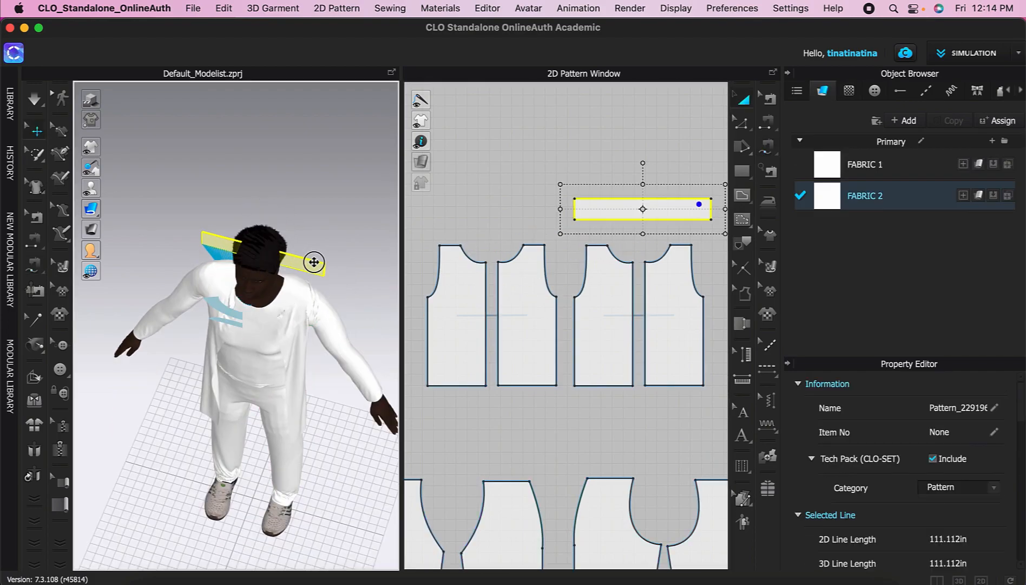
{"action": "right_click_drag", "start_coordinate": [314, 263], "coordinate": [374, 238]}
{"action": "left_click_drag", "start_coordinate": [279, 333], "coordinate": [293, 305]}
{"action": "right_click_drag", "start_coordinate": [327, 304], "coordinate": [239, 322]}
{"action": "right_click", "coordinate": [184, 337]}
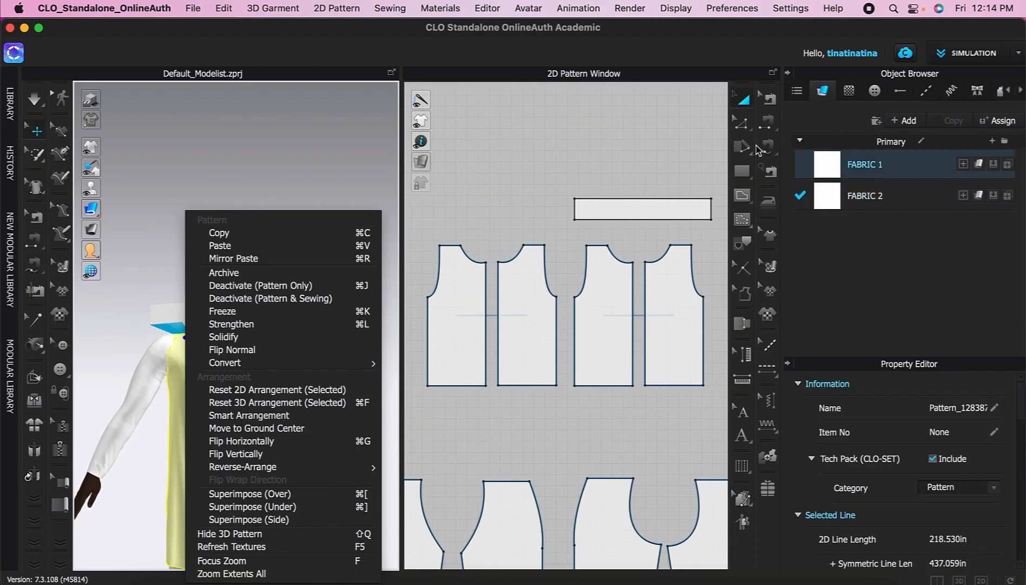
- Try to free-sew the first back piece's neckline to the second section of the collar's lower edge
{"action": "left_click", "coordinate": [768, 146]}
{"action": "left_click", "coordinate": [608, 246]}
{"action": "left_click", "coordinate": [633, 262]}
{"action": "left_click", "coordinate": [607, 219]}
{"action": "left_click", "coordinate": [642, 219]}
{"action": "right_click_drag", "start_coordinate": [346, 399], "coordinate": [145, 394]}
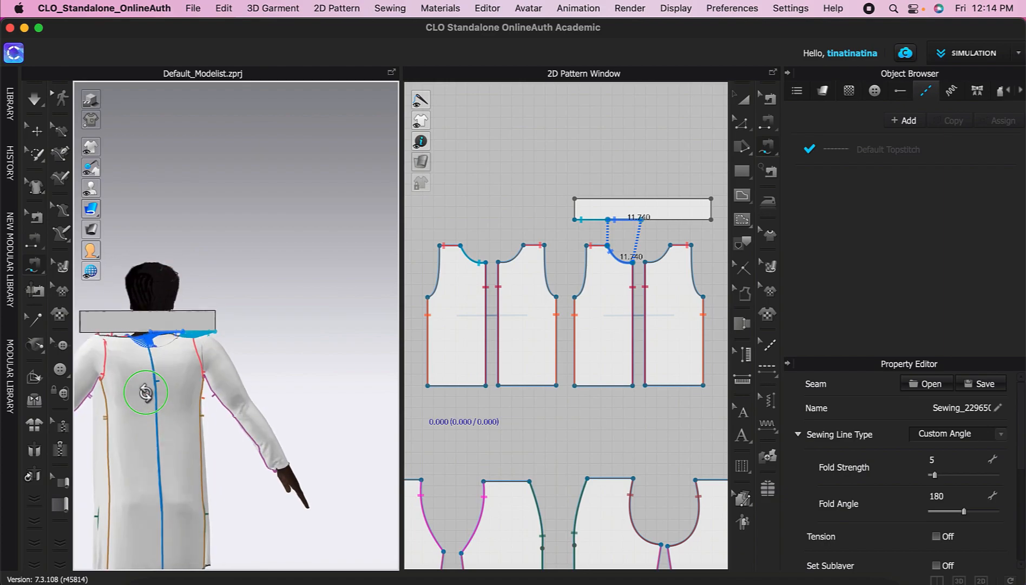
- Free-sew the top's two back necklines to the two middle sections of the collar's lower edge, right back piece first
{"action": "left_click", "coordinate": [671, 246]}
{"action": "left_click", "coordinate": [645, 263]}
{"action": "left_click", "coordinate": [609, 219]}
{"action": "left_click", "coordinate": [641, 219]}
{"action": "right_click_drag", "start_coordinate": [217, 417], "coordinate": [281, 428]}
{"action": "left_click", "coordinate": [633, 263]}
{"action": "left_click", "coordinate": [608, 245]}
{"action": "left_click", "coordinate": [642, 219]}
{"action": "left_click", "coordinate": [674, 220]}
- Free-sew the remaining front neckline of the top to the last section of the collar's lower edge and simulate
{"action": "left_click", "coordinate": [523, 245]}
{"action": "left_click", "coordinate": [498, 262]}
{"action": "left_click", "coordinate": [675, 220]}
{"action": "left_click", "coordinate": [711, 219]}
{"action": "right_click_drag", "start_coordinate": [303, 379], "coordinate": [340, 411]}
{"action": "key", "text": "space"}
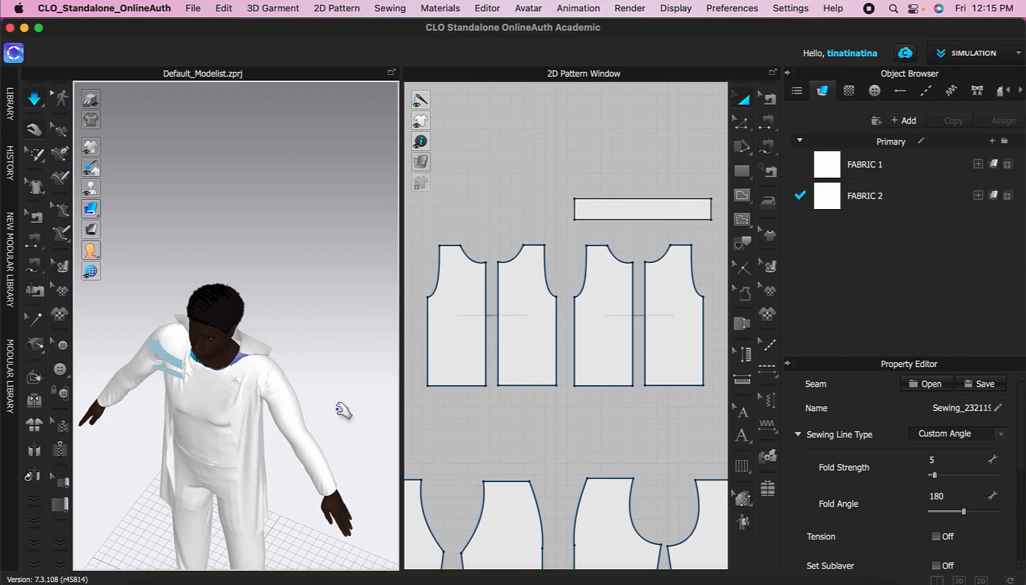
- Pull the collar's front ends into place around the avatar's neck during simulation
{"action": "right_click_drag", "start_coordinate": [343, 411], "coordinate": [163, 379]}
{"action": "scroll", "coordinate": [264, 408], "scroll_direction": "up", "scroll_amount": 6}
{"action": "left_click", "coordinate": [137, 362]}
{"action": "left_click_drag", "start_coordinate": [121, 361], "coordinate": [140, 374]}
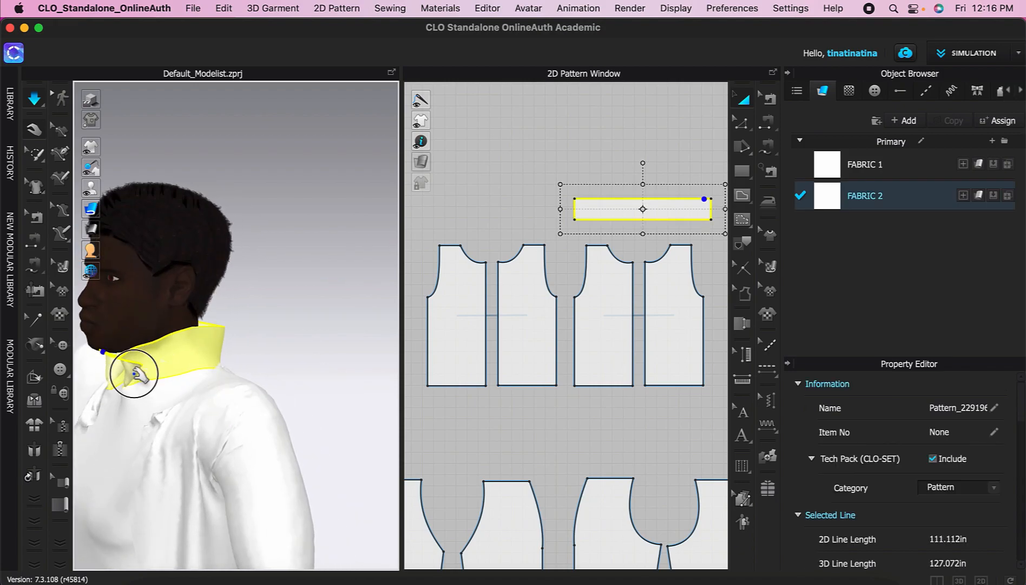
{"action": "right_click_drag", "start_coordinate": [162, 394], "coordinate": [257, 386]}
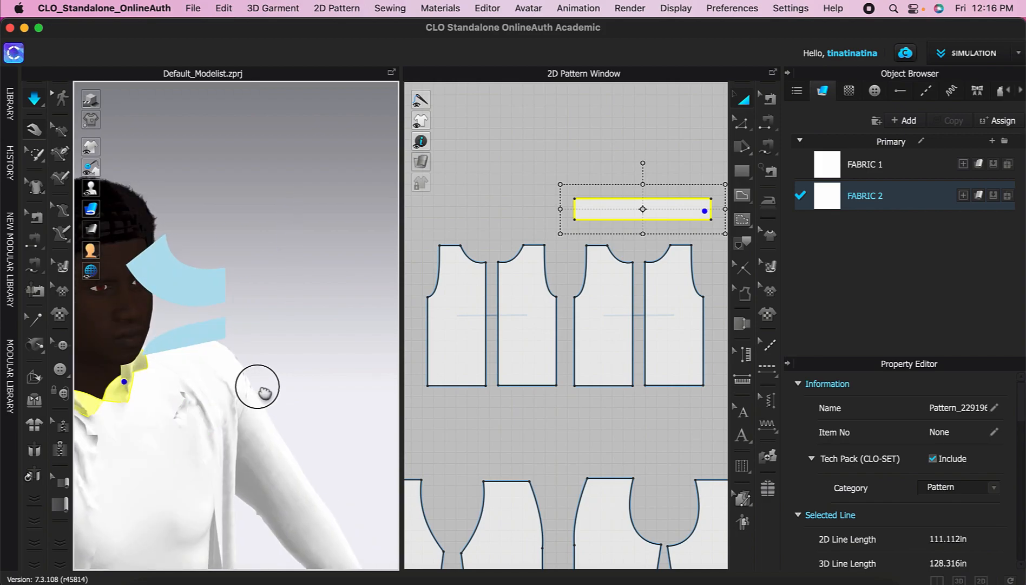
{"action": "middle_click_drag", "start_coordinate": [257, 386], "coordinate": [344, 334]}
{"action": "left_click_drag", "start_coordinate": [187, 338], "coordinate": [197, 337]}
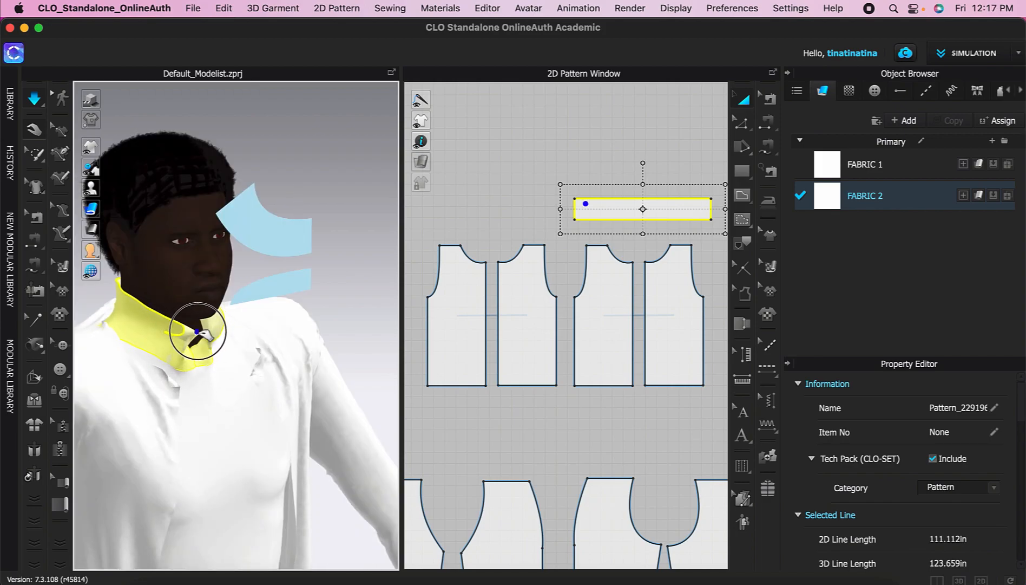
{"action": "right_click_drag", "start_coordinate": [190, 361], "coordinate": [135, 339]}
{"action": "left_click", "coordinate": [226, 360]}
{"action": "left_click_drag", "start_coordinate": [224, 357], "coordinate": [198, 337]}
- Reduce the collar strip's height by lowering its upper edge slightly and re-simulate the collar
{"action": "left_click", "coordinate": [541, 217]}
{"action": "left_click", "coordinate": [667, 210]}
{"action": "left_click_drag", "start_coordinate": [643, 184], "coordinate": [642, 190]}
{"action": "key", "text": "space"}
{"action": "left_click", "coordinate": [566, 420]}
{"action": "right_click_drag", "start_coordinate": [233, 404], "coordinate": [260, 408]}
- Draw a diagonal internal line from the upper edge to the lower corner at each end of the collar
{"action": "left_click", "coordinate": [742, 196]}
{"action": "left_click", "coordinate": [696, 203]}
{"action": "left_click", "coordinate": [711, 219]}
{"action": "key", "text": "Return"}
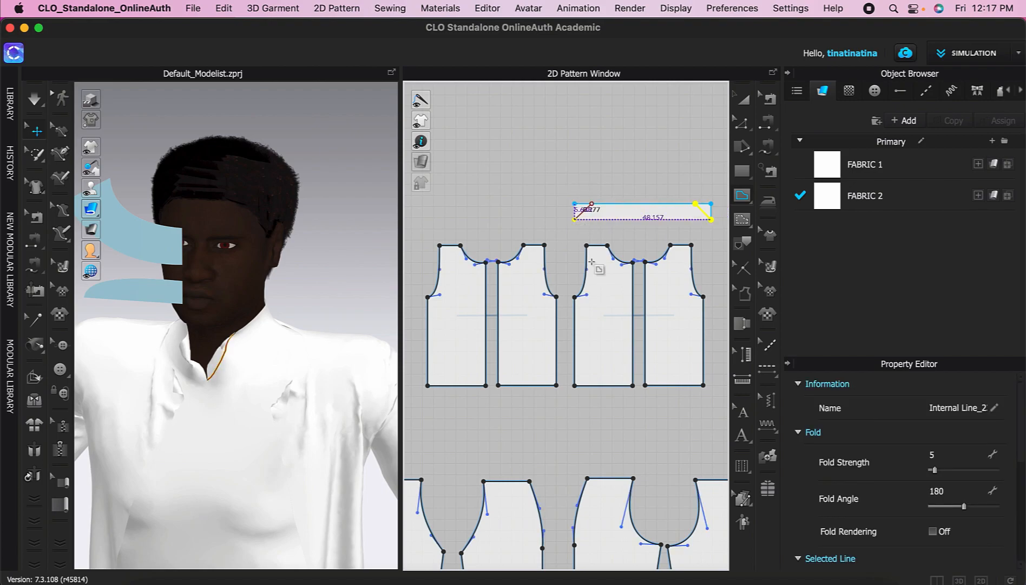
- Fold both collar points outward along their diagonal lines with Fold Arrangement and simulate the collar
{"action": "left_click", "coordinate": [35, 376]}
{"action": "left_click", "coordinate": [223, 372]}
{"action": "left_click", "coordinate": [223, 362]}
{"action": "left_click_drag", "start_coordinate": [271, 394], "coordinate": [216, 357]}
{"action": "right_click_drag", "start_coordinate": [217, 379], "coordinate": [282, 376]}
{"action": "left_click", "coordinate": [228, 365]}
{"action": "left_click_drag", "start_coordinate": [253, 343], "coordinate": [198, 358]}
{"action": "key", "text": "q"}
{"action": "right_click_drag", "start_coordinate": [266, 413], "coordinate": [189, 411]}
{"action": "left_click", "coordinate": [199, 357]}
{"action": "key", "text": "space"}
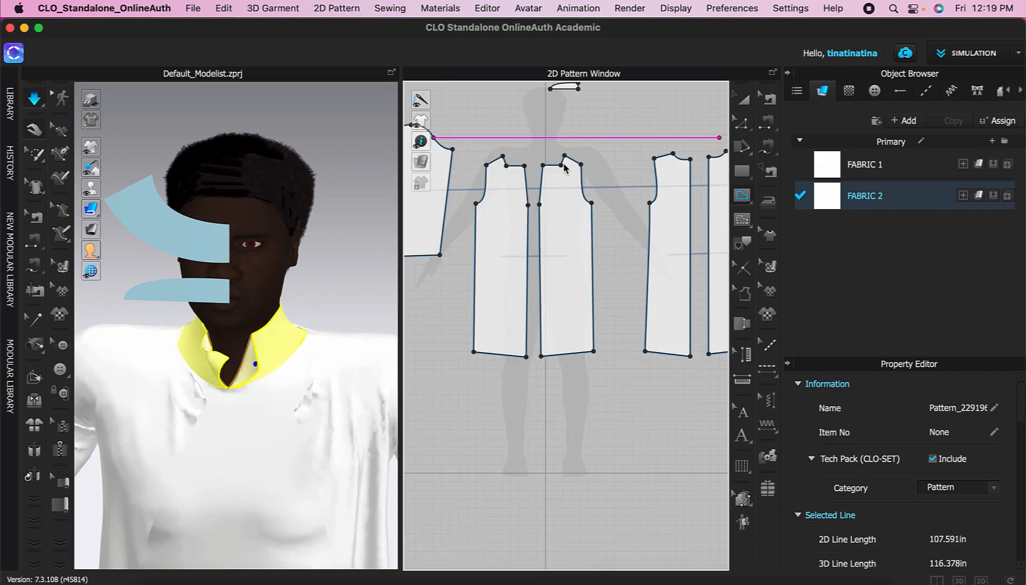
- Draw diagonal lapel lines from neckline to centre edge on both jacket fronts and fold the lapels outward along them
{"action": "left_click", "coordinate": [562, 165]}
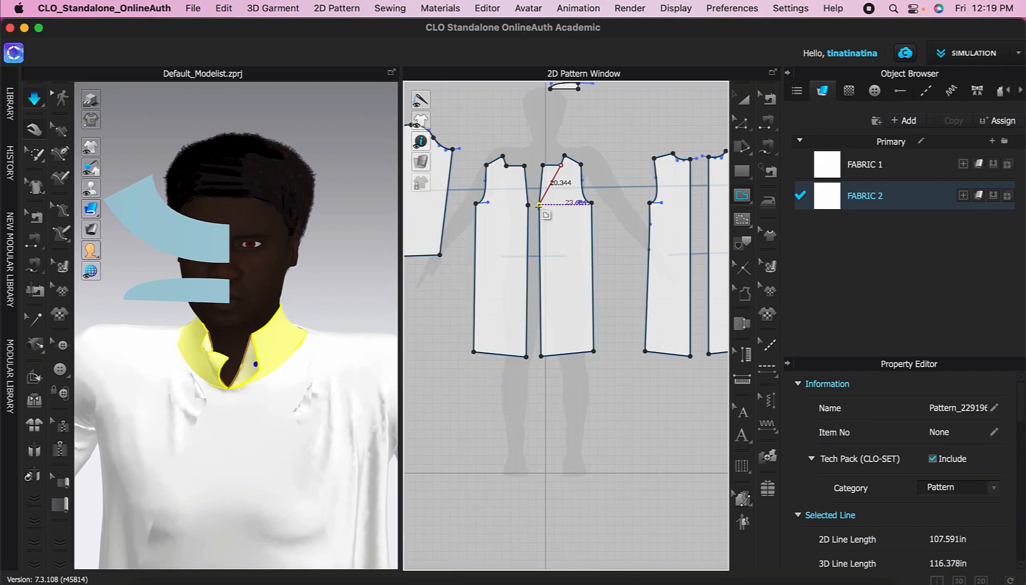
{"action": "left_click", "coordinate": [540, 205]}
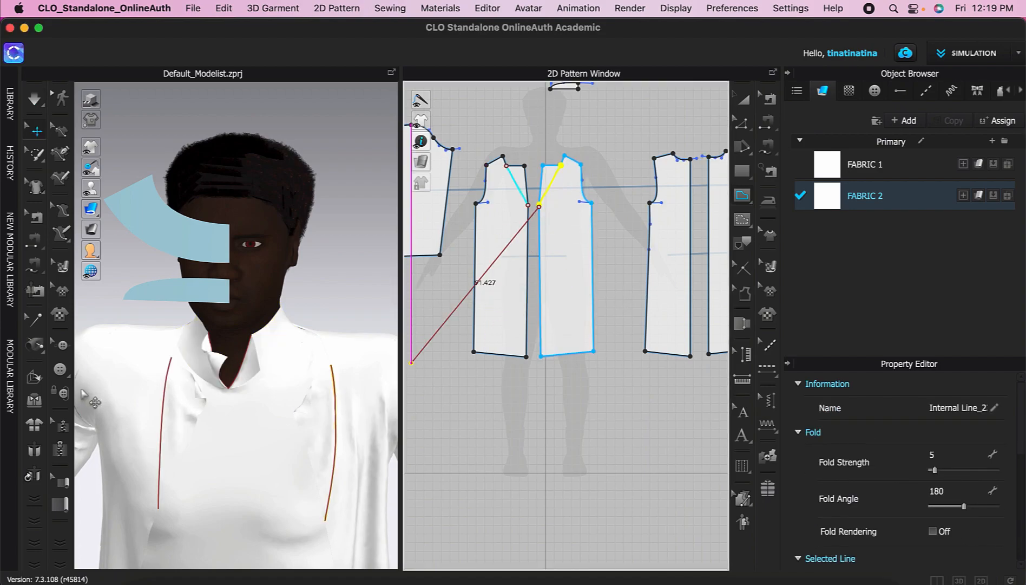
{"action": "right_click_drag", "start_coordinate": [332, 440], "coordinate": [282, 549]}
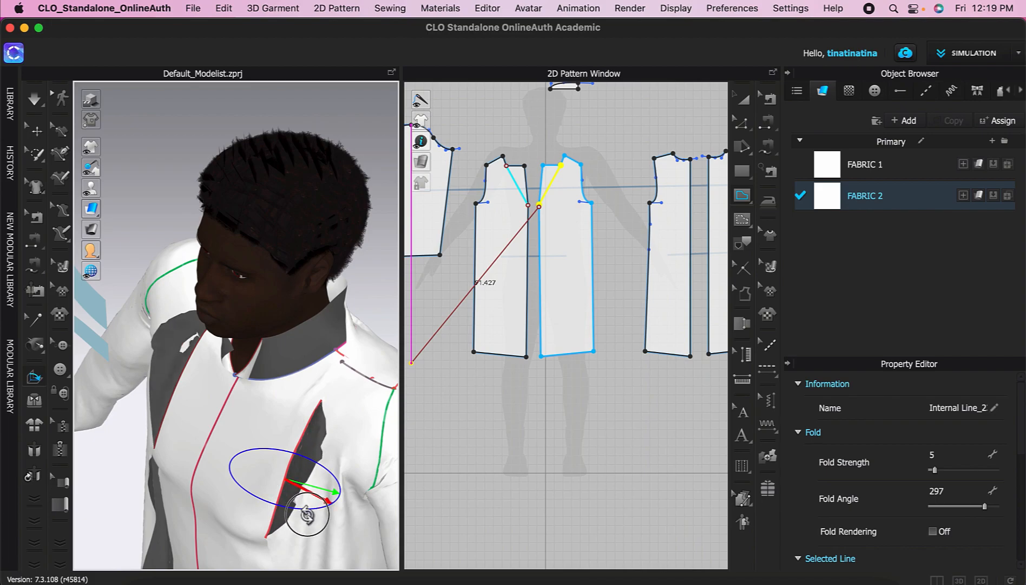
{"action": "right_click_drag", "start_coordinate": [305, 515], "coordinate": [286, 465]}
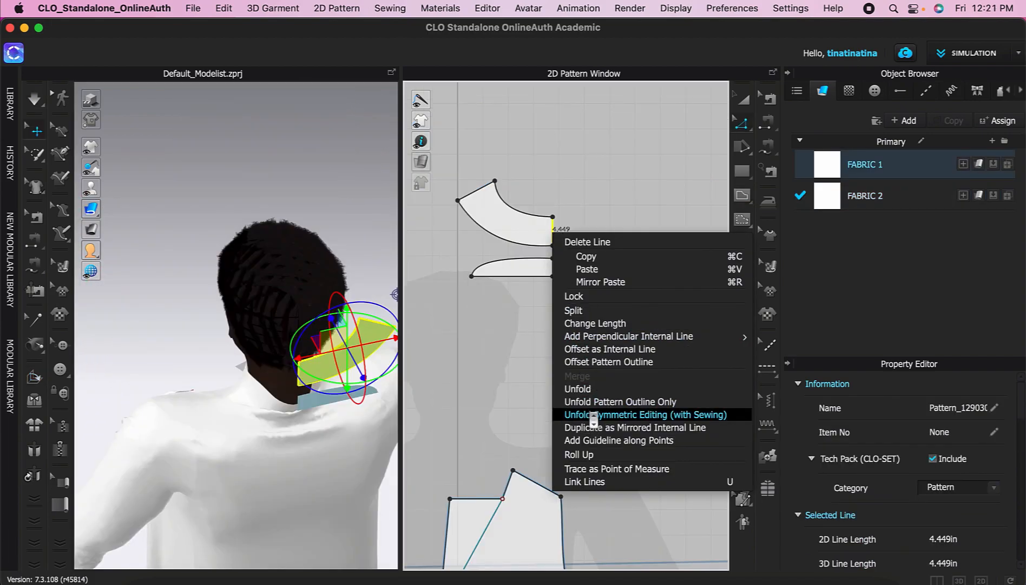
- Unfold the jacket's half collar and half collar stand along their centre edges with symmetric editing and sewing
{"action": "left_click", "coordinate": [594, 414]}
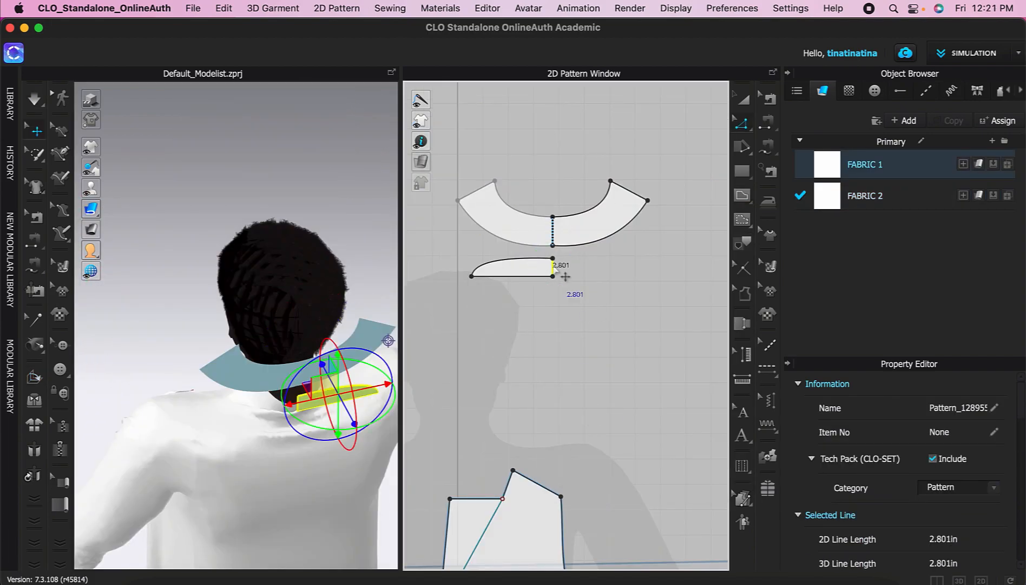
{"action": "right_click", "coordinate": [553, 266]}
{"action": "left_click", "coordinate": [617, 447]}
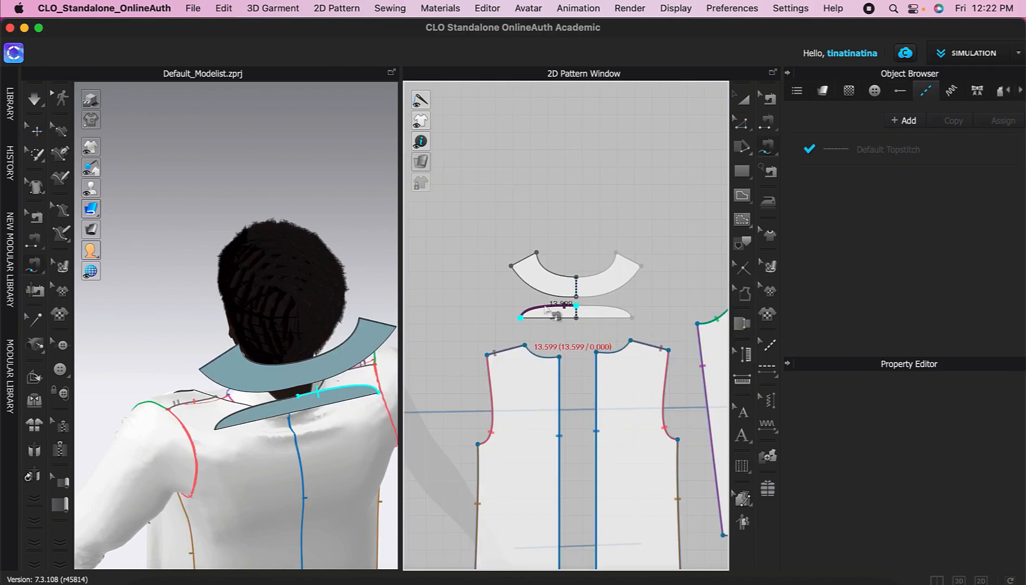
- Sew the jacket collar to its stand, attach both to the jacket's back and front necklines, and simulate
{"action": "left_click", "coordinate": [541, 296]}
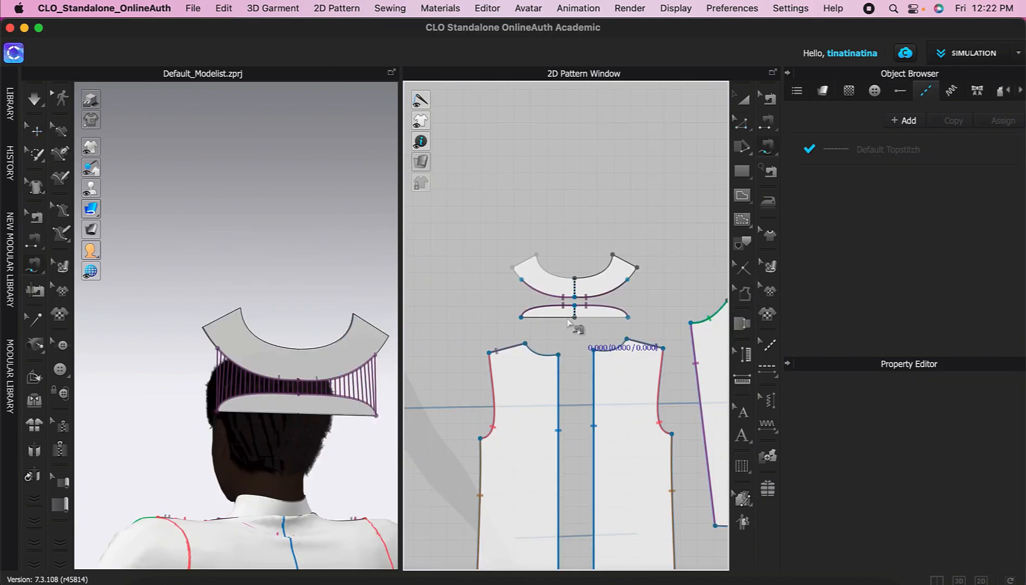
{"action": "left_click", "coordinate": [626, 342]}
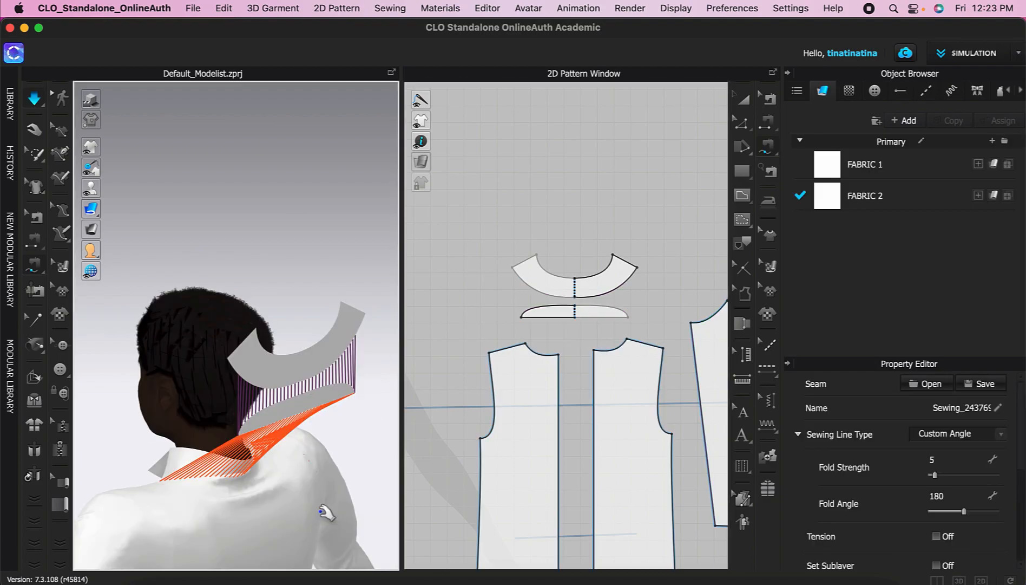
{"action": "key", "text": "space"}
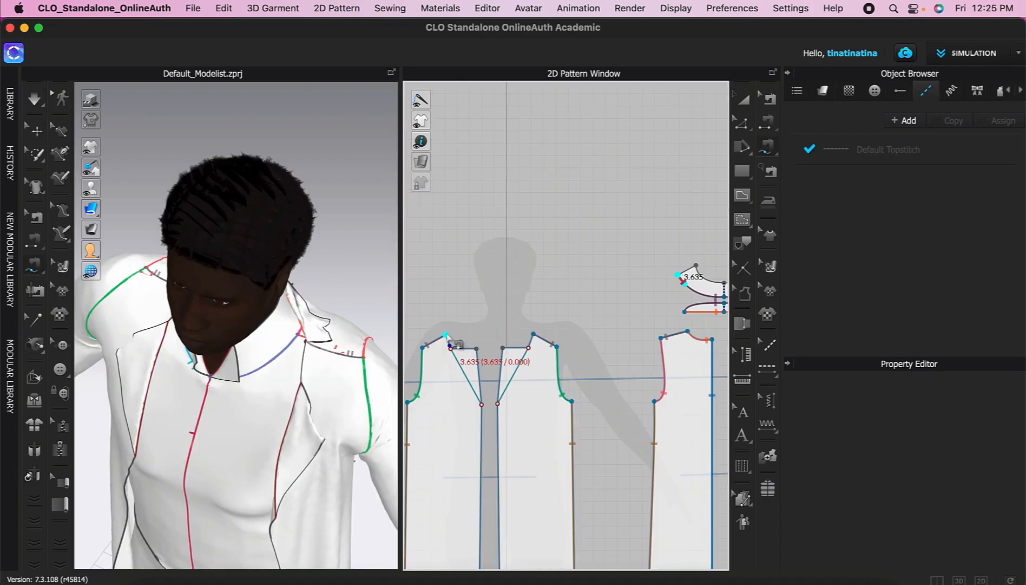
{"action": "left_click", "coordinate": [452, 350]}
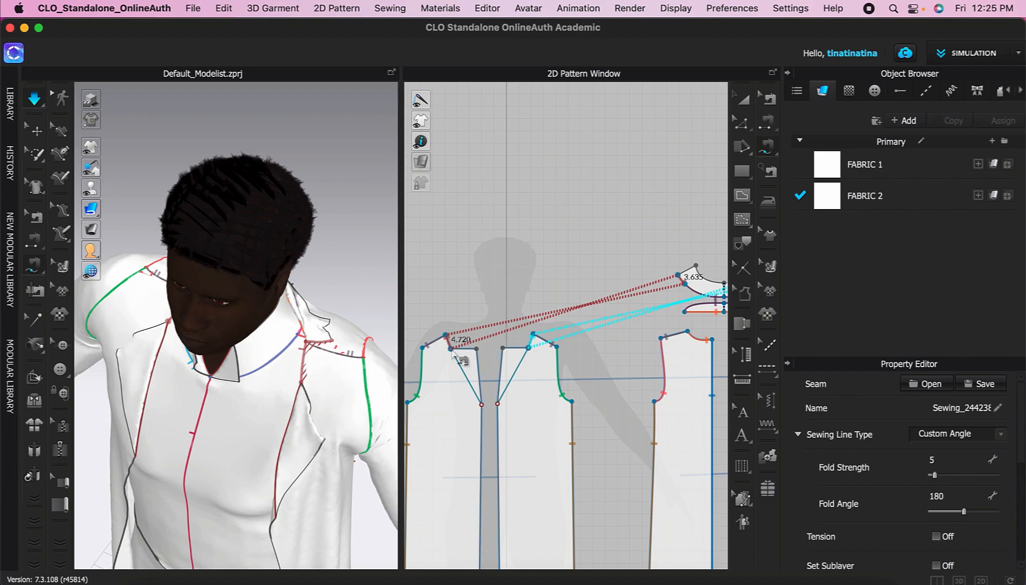
{"action": "key", "text": "a"}
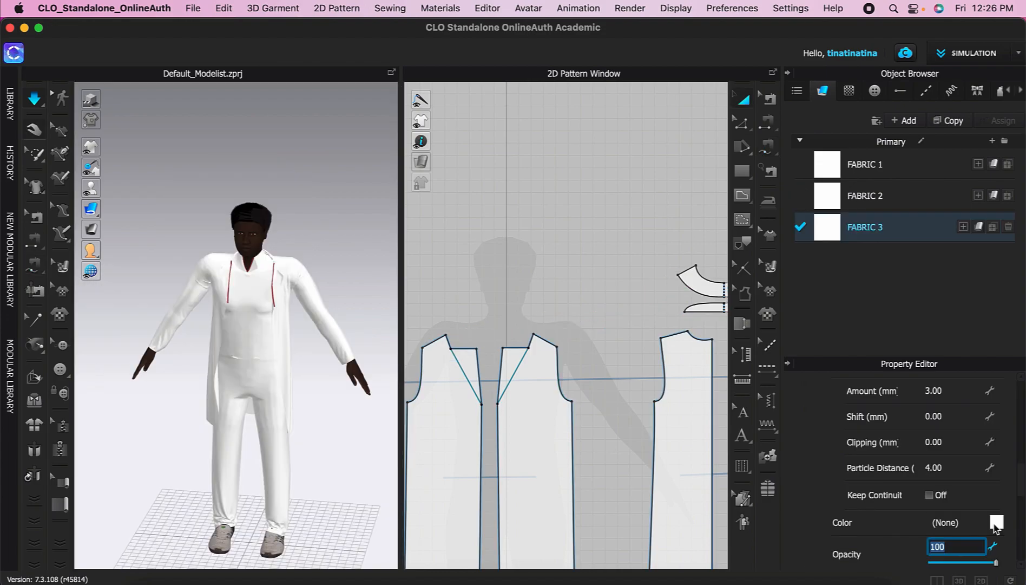
- Set the color of FABRIC 3 to black (000000)
{"action": "left_click", "coordinate": [996, 522]}
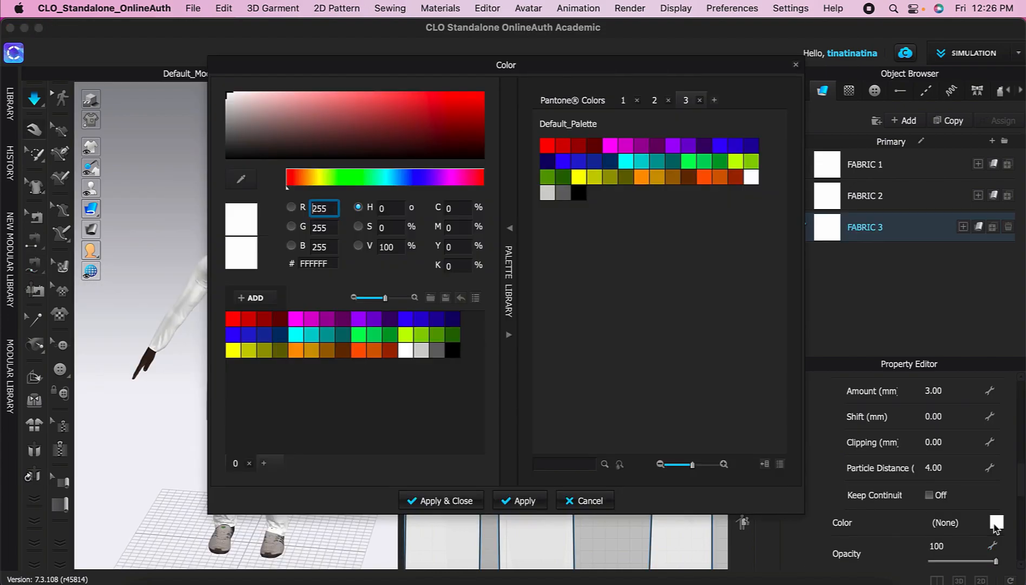
{"action": "left_click_drag", "start_coordinate": [458, 66], "coordinate": [503, 79]}
{"action": "left_click", "coordinate": [522, 358]}
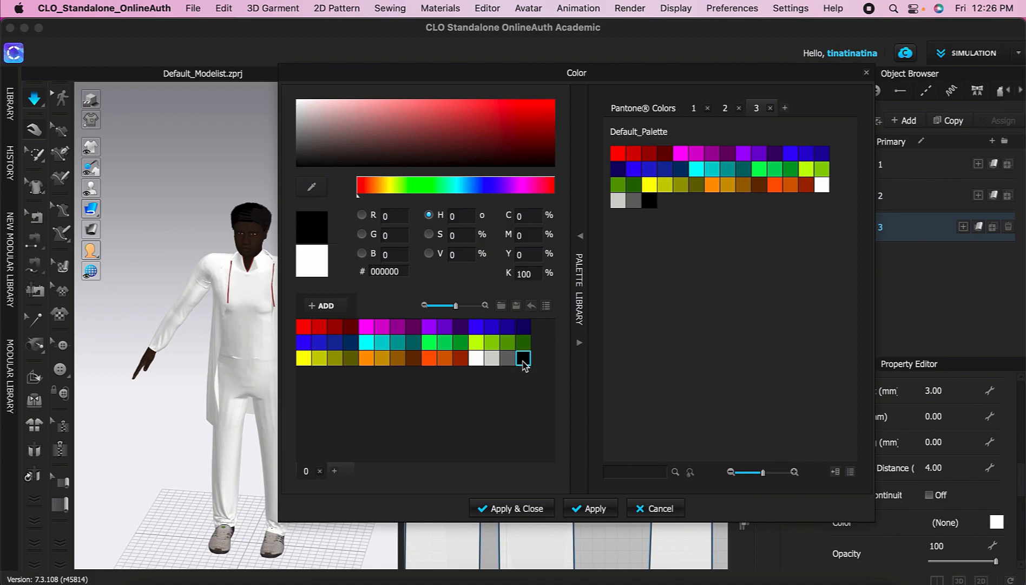
{"action": "left_click", "coordinate": [511, 508]}
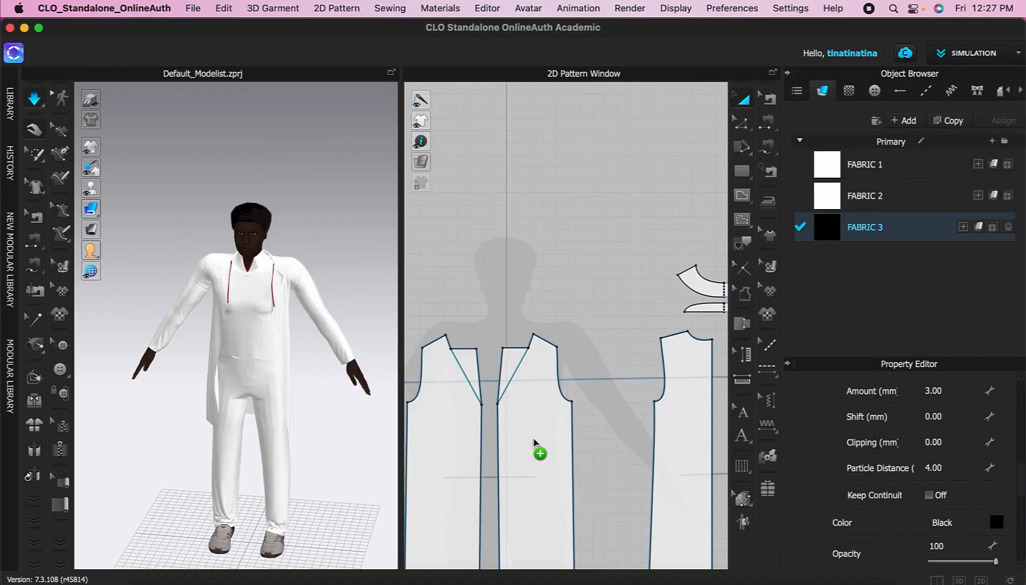
- Apply the black FABRIC 3 to the jacket's front, back and sleeve pieces
{"action": "left_click_drag", "start_coordinate": [533, 442], "coordinate": [535, 444]}
{"action": "left_click_drag", "start_coordinate": [451, 390], "coordinate": [450, 391]}
{"action": "scroll", "coordinate": [605, 357], "scroll_direction": "down", "scroll_amount": 7}
{"action": "left_click_drag", "start_coordinate": [828, 227], "coordinate": [477, 362]}
{"action": "left_click_drag", "start_coordinate": [824, 230], "coordinate": [708, 360]}
{"action": "left_click_drag", "start_coordinate": [824, 230], "coordinate": [661, 407]}
- Apply the black FABRIC 3 to all four trouser pieces
{"action": "middle_click_drag", "start_coordinate": [611, 469], "coordinate": [504, 414]}
{"action": "middle_click_drag", "start_coordinate": [644, 485], "coordinate": [499, 454]}
{"action": "left_click_drag", "start_coordinate": [826, 229], "coordinate": [646, 374]}
{"action": "left_click_drag", "start_coordinate": [807, 235], "coordinate": [601, 372]}
{"action": "left_click_drag", "start_coordinate": [807, 236], "coordinate": [553, 367]}
{"action": "left_click_drag", "start_coordinate": [804, 237], "coordinate": [509, 359]}
{"action": "left_click", "coordinate": [365, 484]}
{"action": "mouse_move", "coordinate": [365, 486]}
{"action": "right_mouse_down"}
{"action": "mouse_move", "coordinate": [389, 476]}
{"action": "mouse_move", "coordinate": [222, 474]}
{"action": "mouse_move", "coordinate": [373, 474]}
{"action": "right_mouse_up"}
- Show the avatar's X-ray joints and raise its left arm by rotating the shoulder joint upward
{"action": "mouse_move", "coordinate": [91, 188]}
{"action": "left_click", "coordinate": [174, 188]}
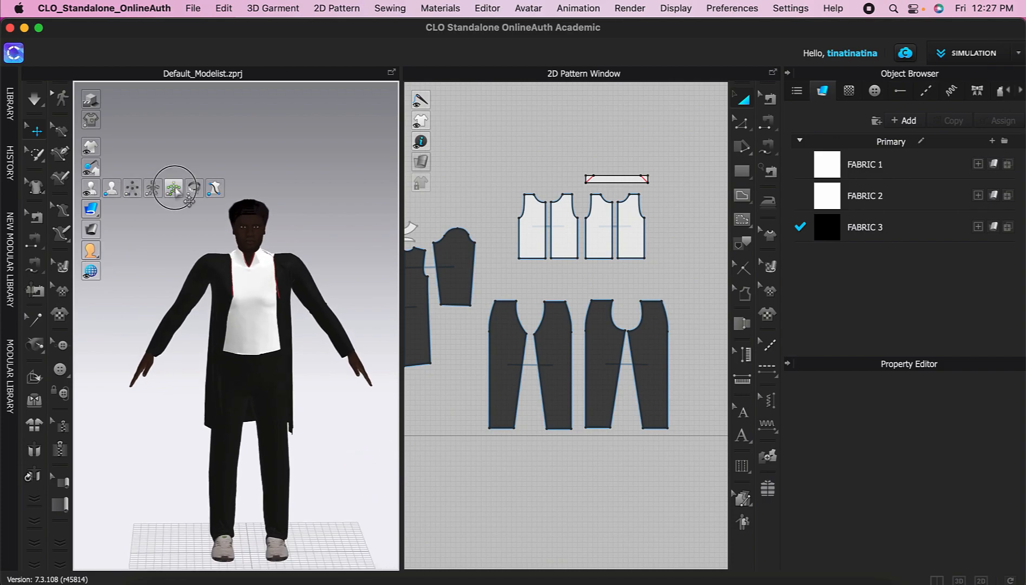
{"action": "left_click", "coordinate": [301, 277]}
{"action": "left_click_drag", "start_coordinate": [348, 269], "coordinate": [346, 238]}
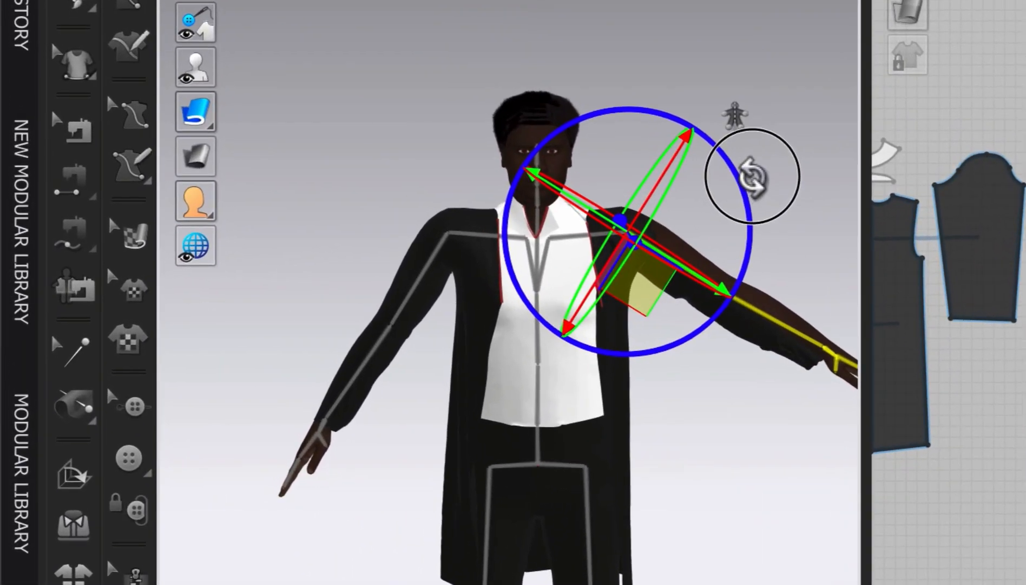
{"action": "left_click_drag", "start_coordinate": [752, 176], "coordinate": [738, 115]}
- Select the shoulder joint of the avatar's right arm
{"action": "left_click", "coordinate": [433, 280]}
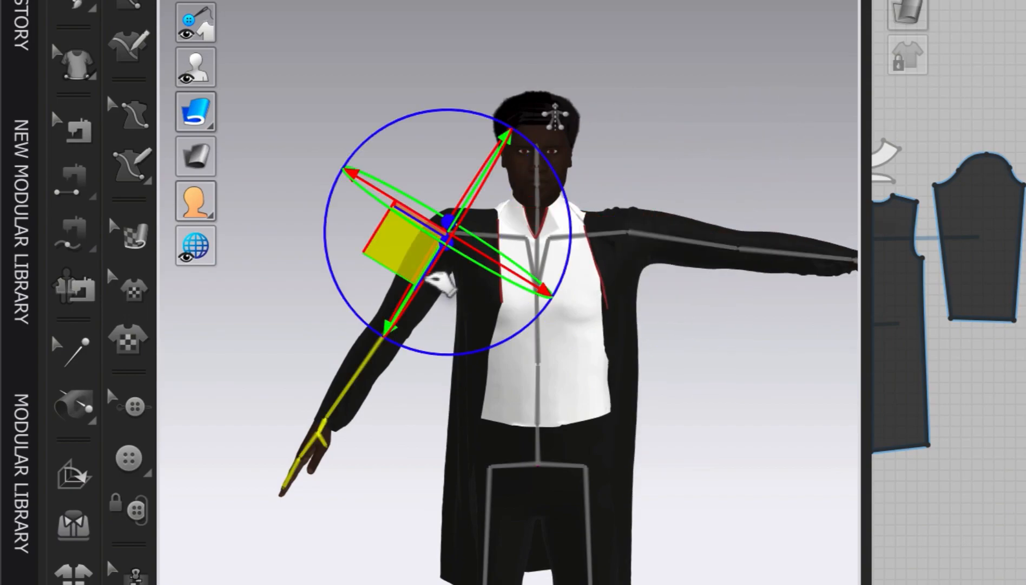